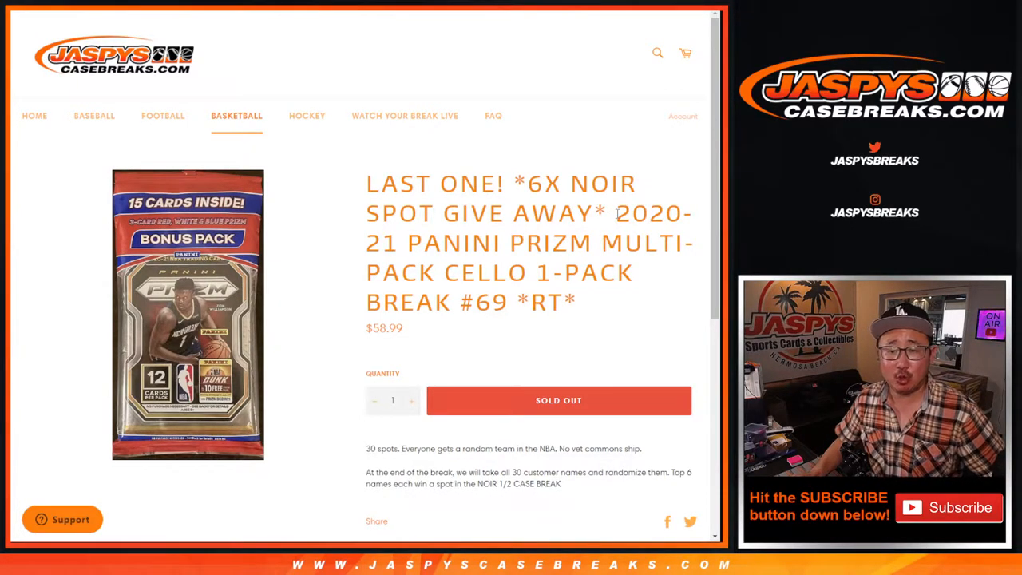
Highlight the 'LAST ONE!' headline and six-spot giveaway text, then bring up the buyer-name spreadsheet.
{"action": "left_click_drag", "start_coordinate": [368, 183], "coordinate": [597, 184]}
{"action": "left_click", "coordinate": [560, 190]}
{"action": "left_click", "coordinate": [599, 185]}
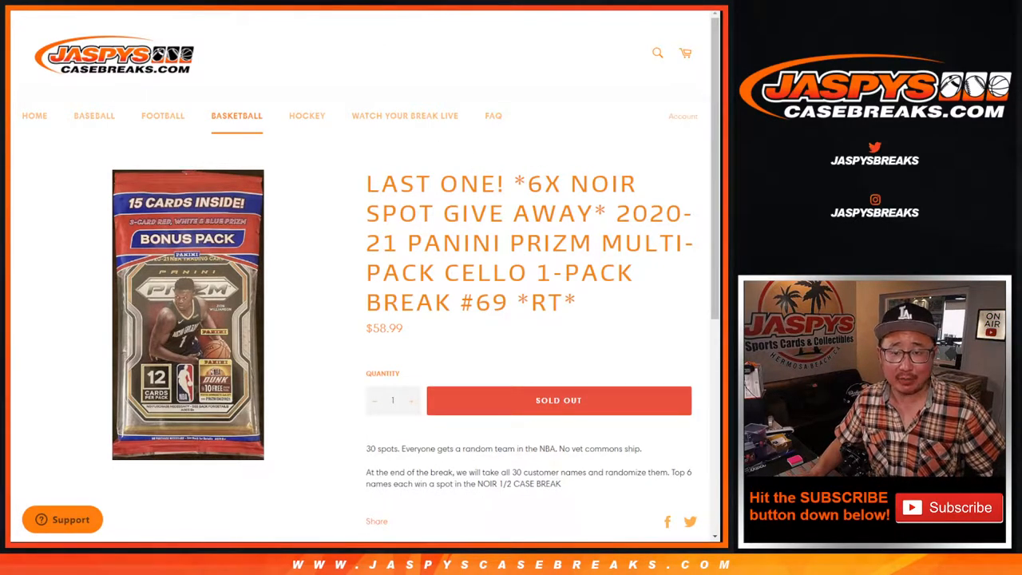
{"action": "key", "text": "ctrl+Tab"}
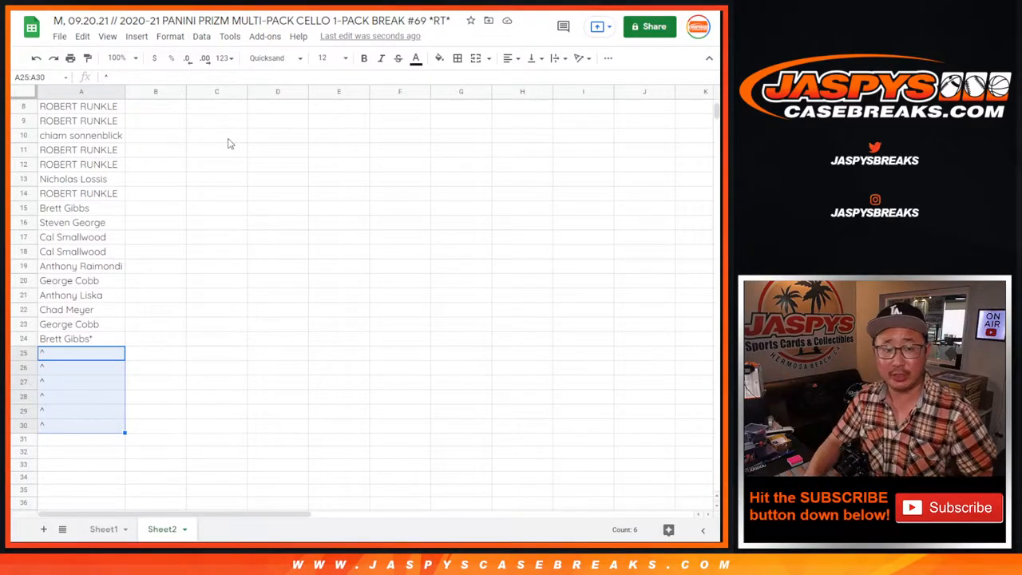
{"action": "scroll", "coordinate": [151, 203], "scroll_direction": "up", "scroll_amount": 3}
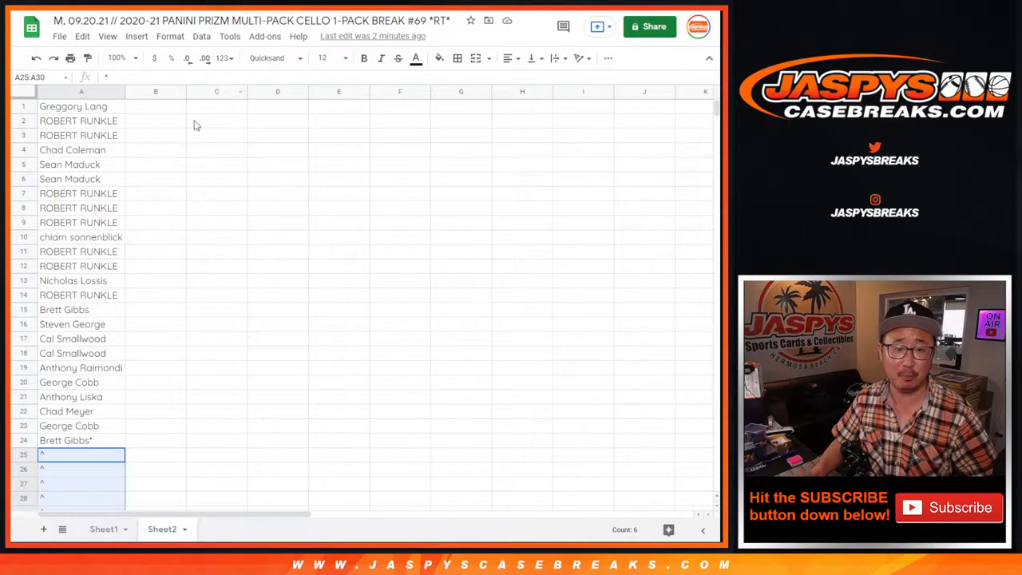
Select and copy the 24 buyer names in A1:A24 of Sheet2.
{"action": "left_click", "coordinate": [122, 110]}
{"action": "left_click", "coordinate": [102, 442], "text": "shift"}
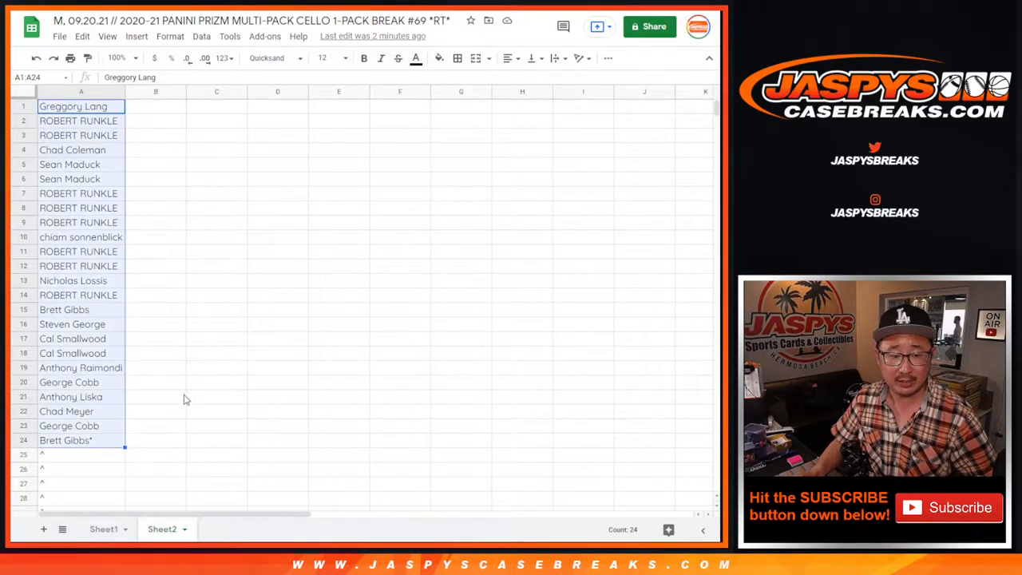
{"action": "key", "text": "ctrl+c"}
Paste the 24 names into List Randomizer and roll two dice for the shuffle count of 9.
{"action": "key", "text": "ctrl+Tab"}
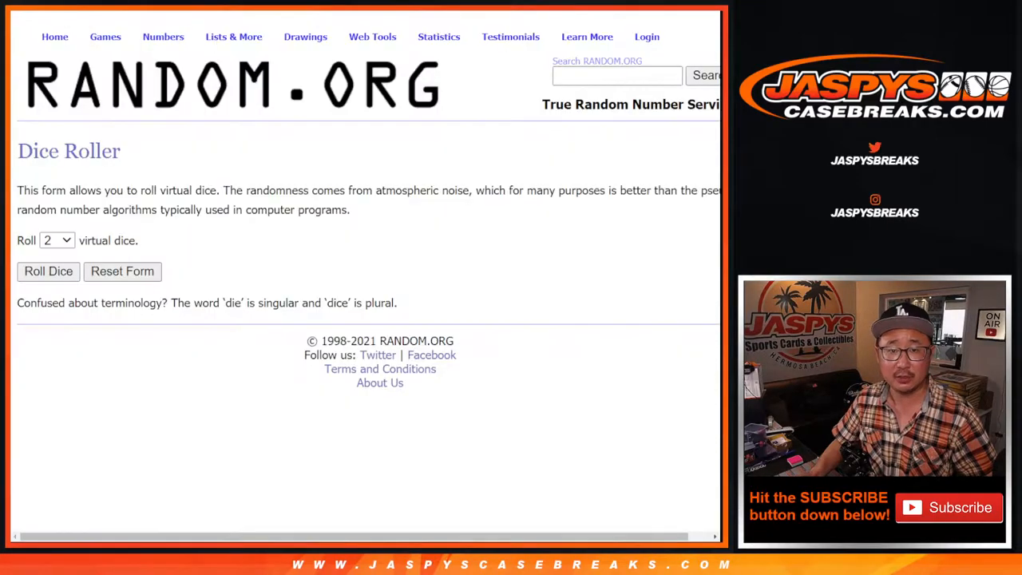
{"action": "key", "text": "ctrl+Tab"}
{"action": "left_click", "coordinate": [244, 431]}
{"action": "key", "text": "ctrl+v"}
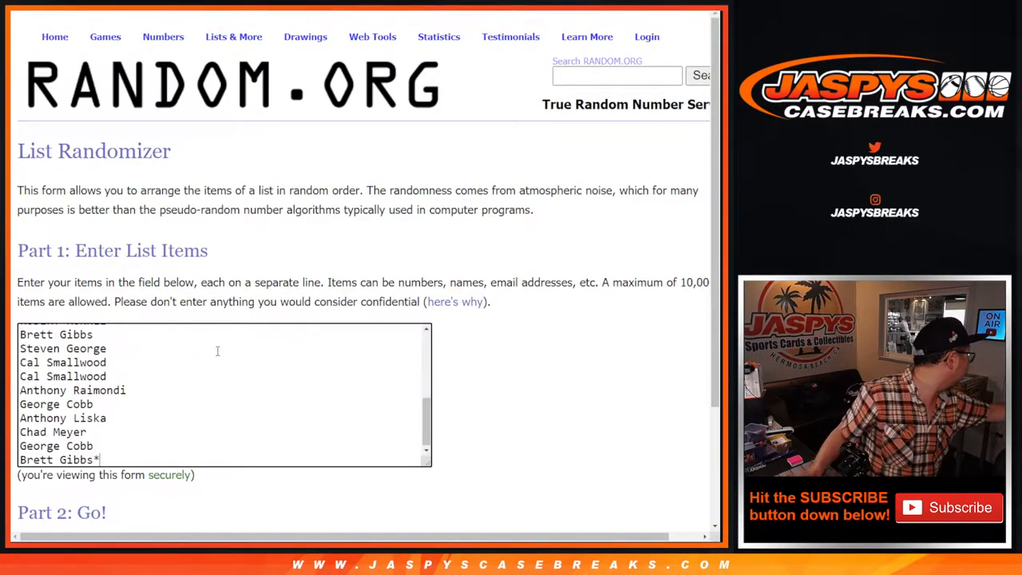
{"action": "scroll", "coordinate": [217, 351], "scroll_direction": "up", "scroll_amount": 5}
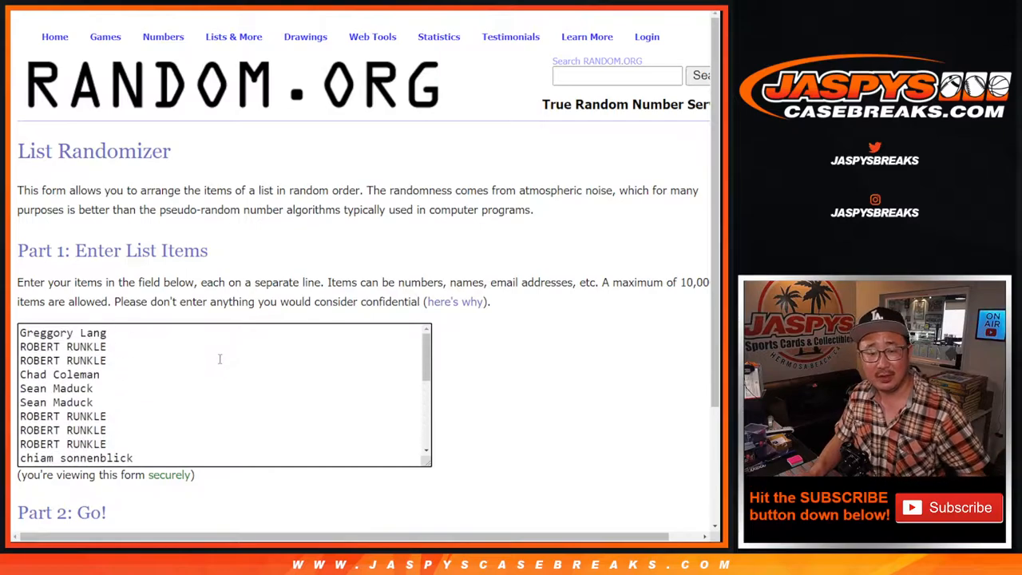
{"action": "key", "text": "ctrl+shift+Tab"}
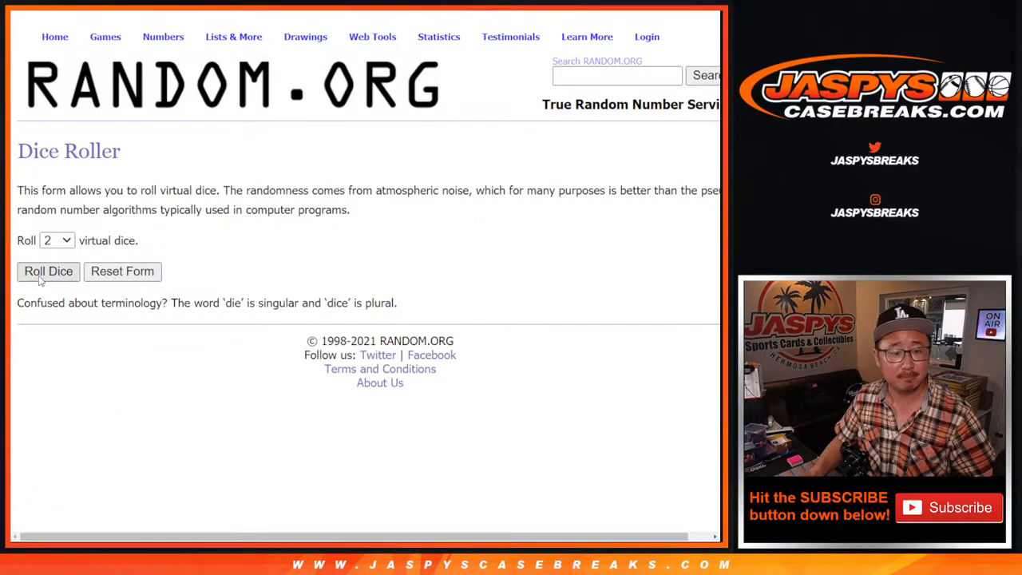
{"action": "left_click", "coordinate": [41, 276]}
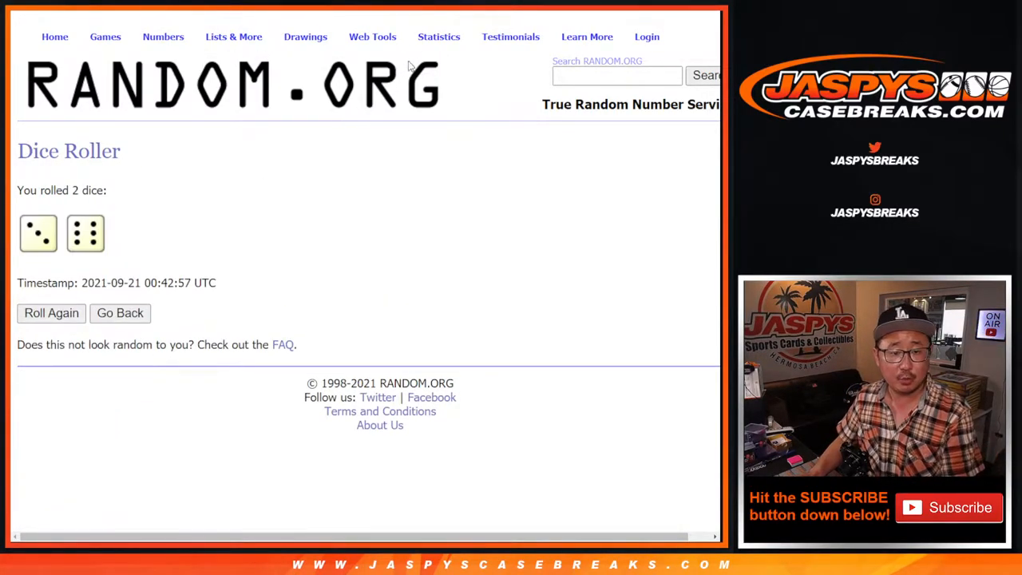
{"action": "key", "text": "ctrl+Tab"}
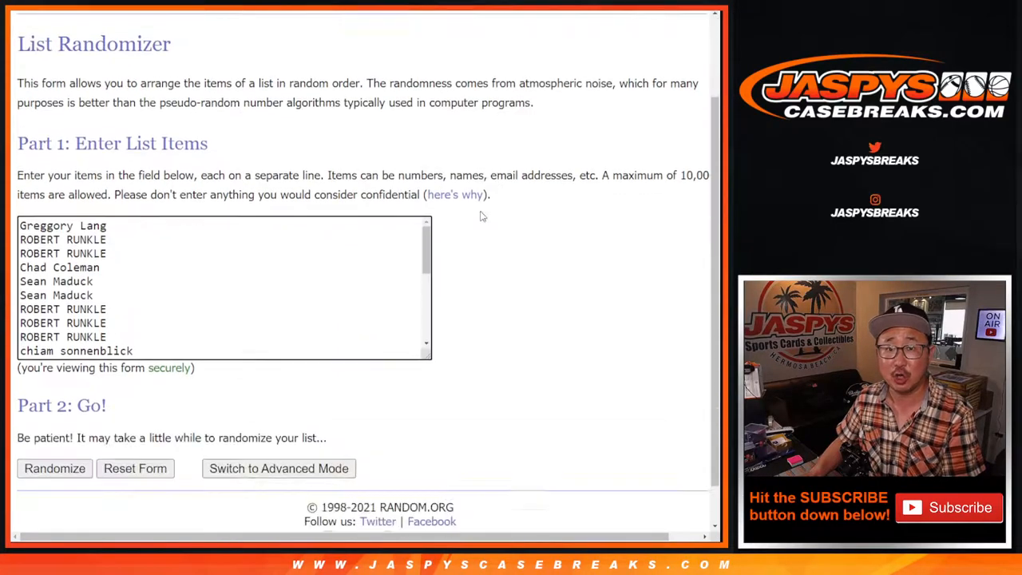
{"action": "scroll", "coordinate": [34, 426], "scroll_direction": "down", "scroll_amount": 1}
Shuffle the name list nine times and select the top six shuffled names.
{"action": "left_click", "coordinate": [34, 423]}
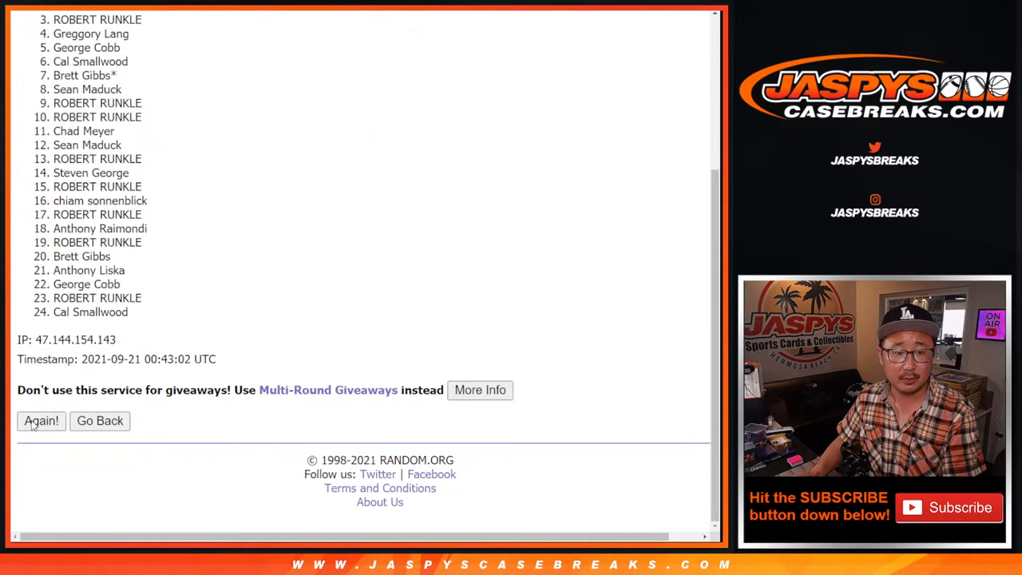
{"action": "left_click", "coordinate": [33, 420]}
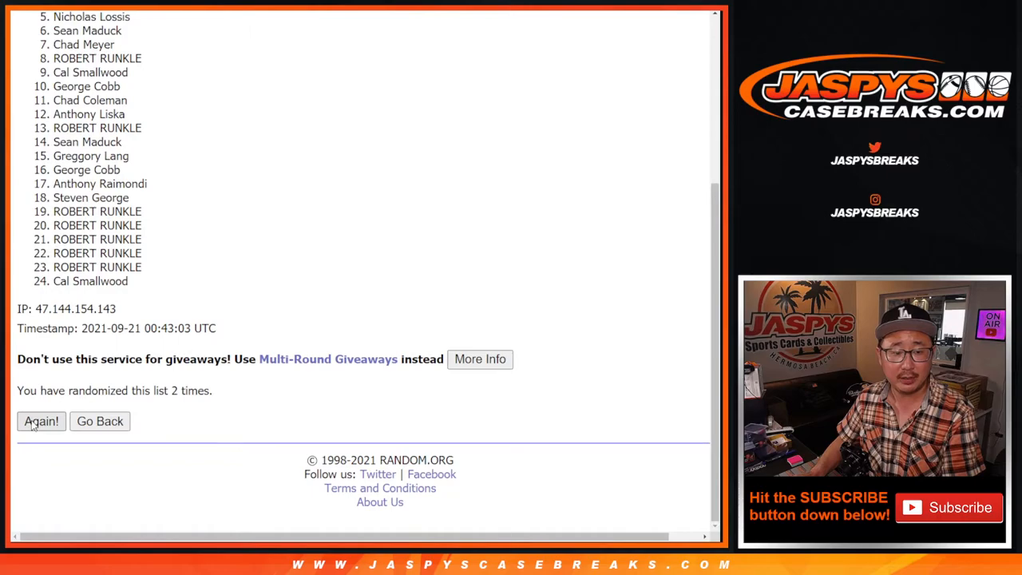
{"action": "left_click", "coordinate": [32, 423]}
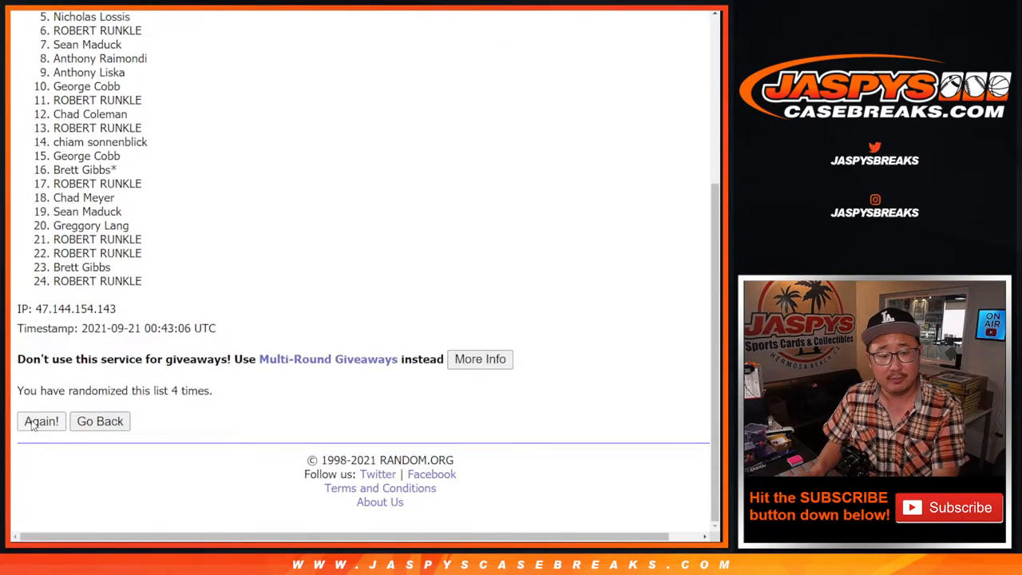
{"action": "left_click", "coordinate": [34, 424]}
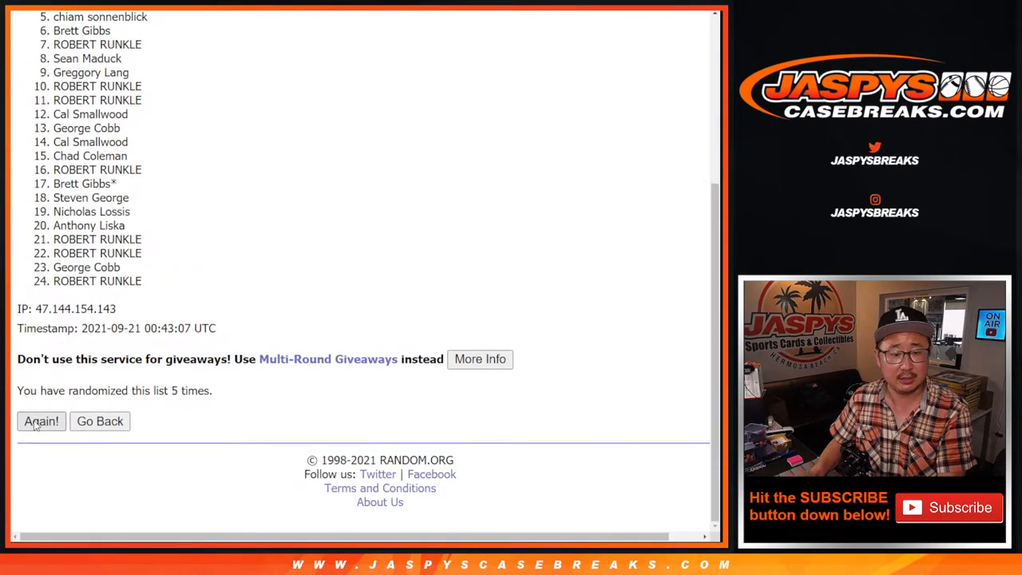
{"action": "left_click", "coordinate": [35, 425]}
{"action": "left_click", "coordinate": [36, 426]}
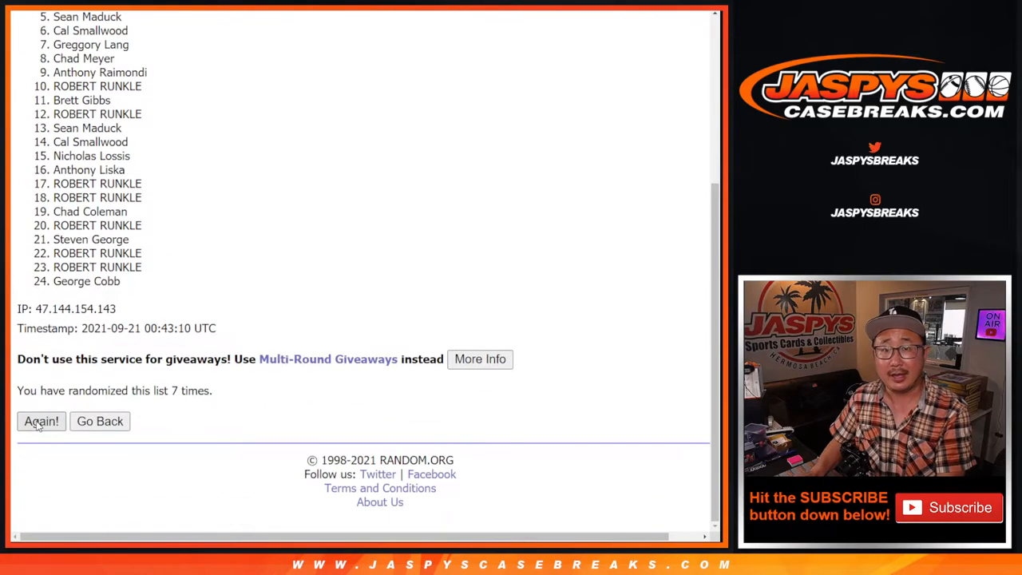
{"action": "left_click", "coordinate": [36, 426]}
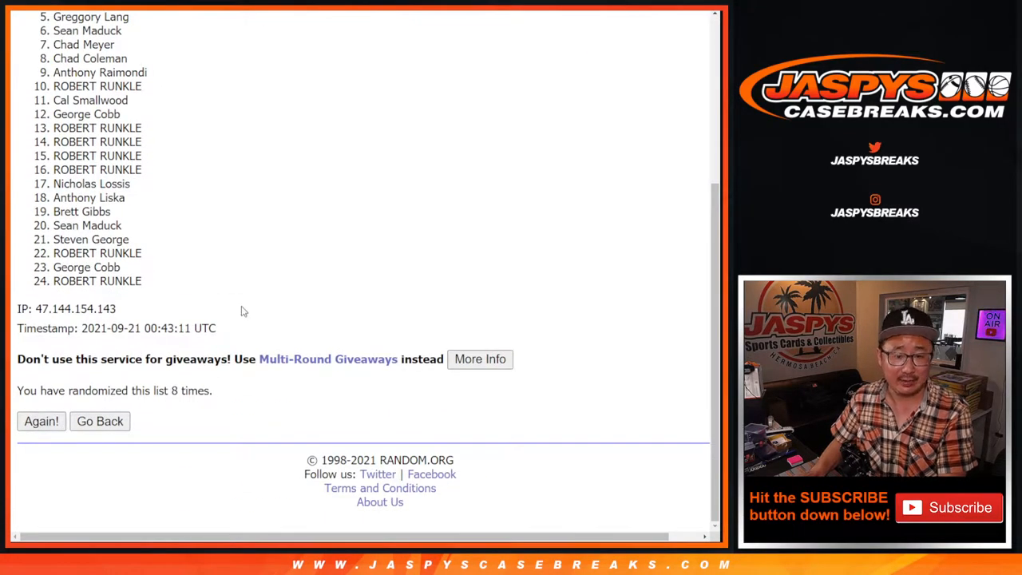
{"action": "scroll", "coordinate": [224, 297], "scroll_direction": "down", "scroll_amount": 4}
{"action": "scroll", "coordinate": [210, 297], "scroll_direction": "up", "scroll_amount": 3}
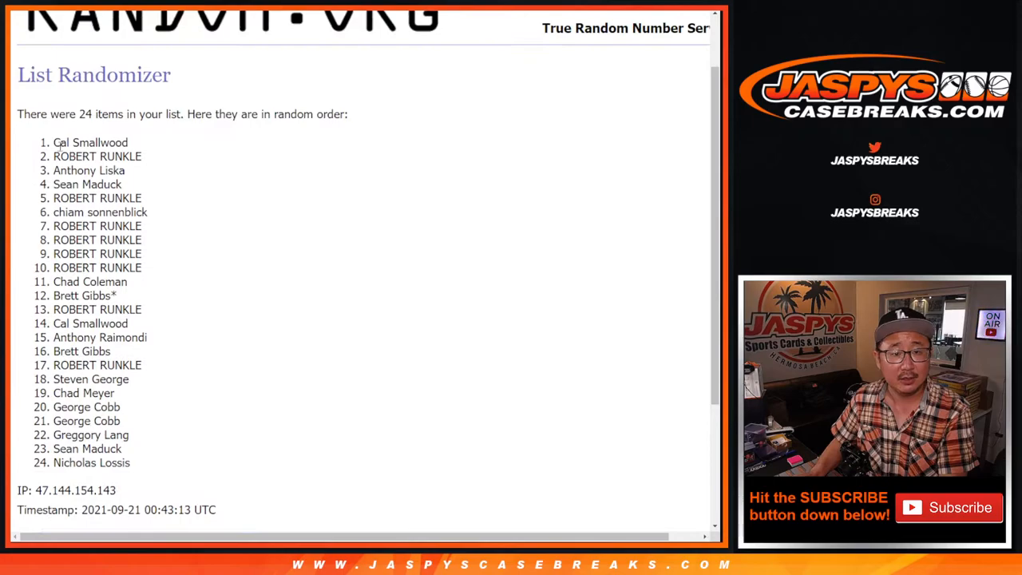
{"action": "left_click_drag", "start_coordinate": [54, 144], "coordinate": [157, 212]}
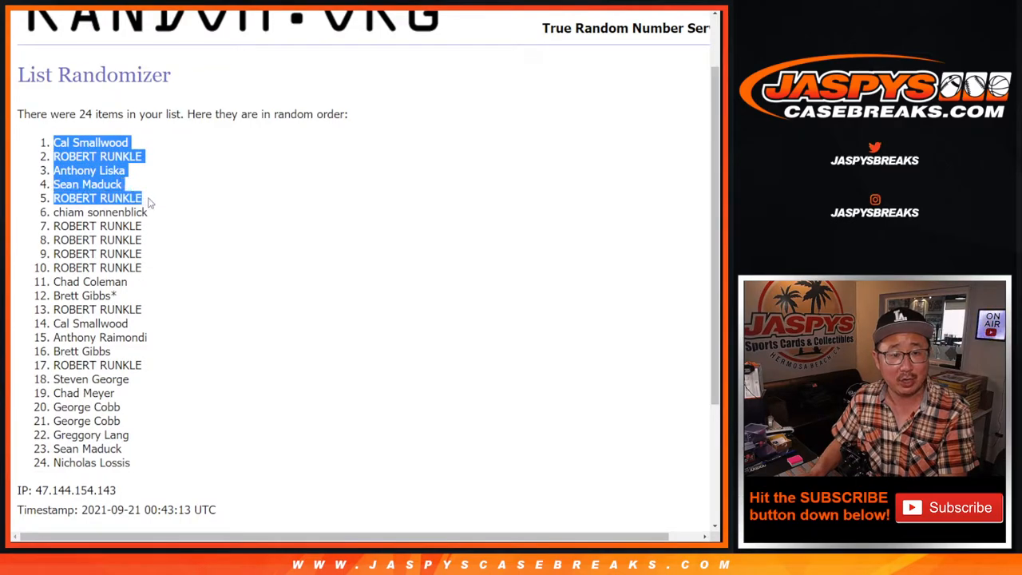
{"action": "scroll", "coordinate": [170, 213], "scroll_direction": "down", "scroll_amount": 1}
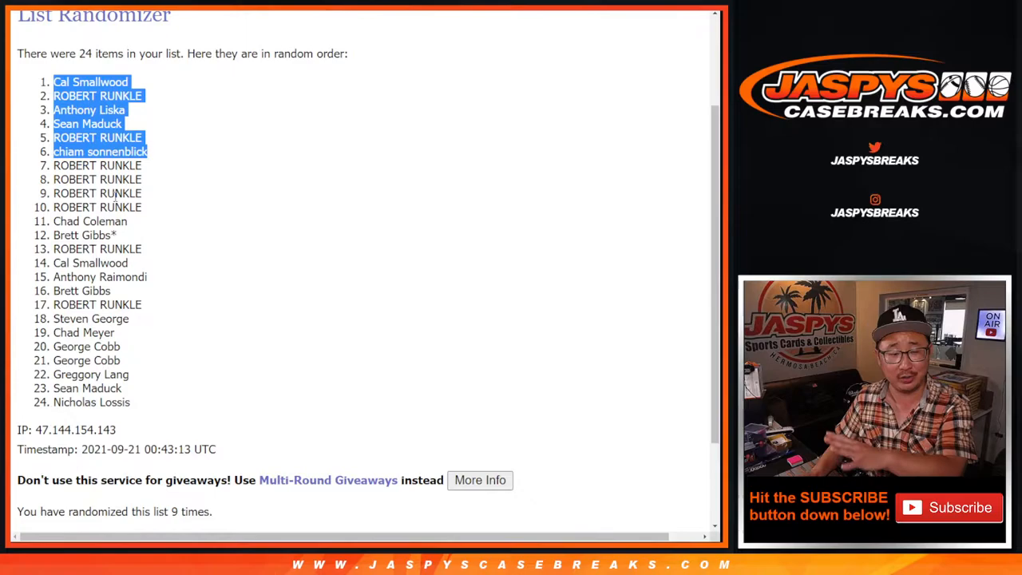
{"action": "scroll", "coordinate": [120, 319], "scroll_direction": "down", "scroll_amount": 3}
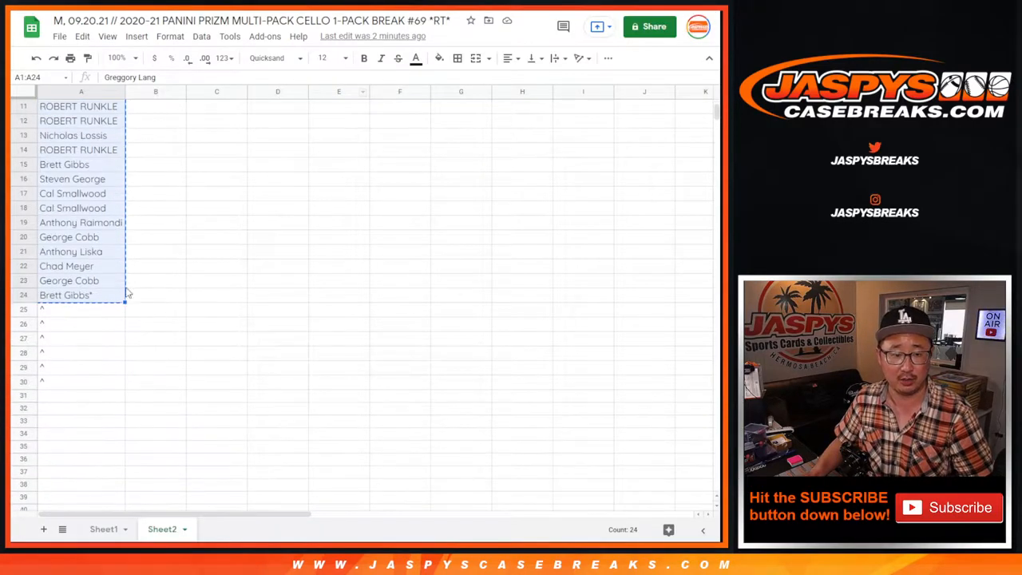
Paste the six winning names into A25:A30 and append a marker to each name.
{"action": "left_click", "coordinate": [87, 313]}
{"action": "key", "text": "ctrl+v"}
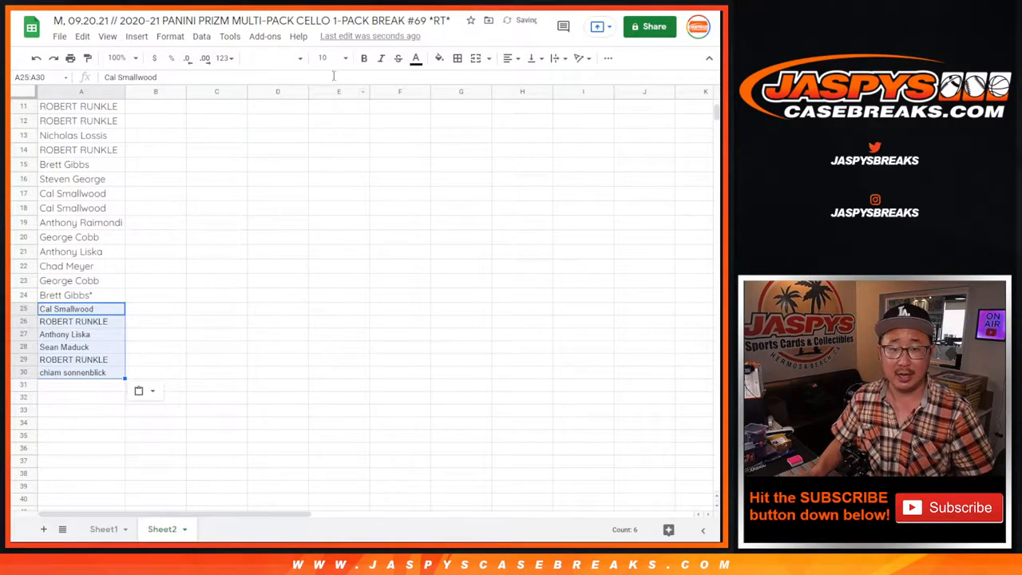
{"action": "double_click", "coordinate": [118, 312]}
{"action": "type", "text": "*"}
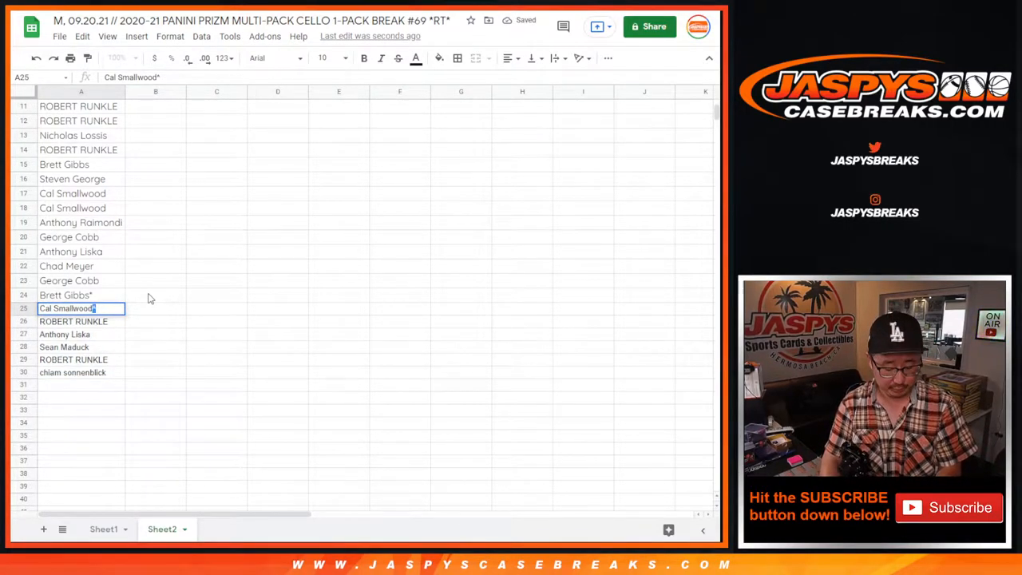
{"action": "key", "text": "Return"}
{"action": "type", "text": "*"}
{"action": "key", "text": "Return"}
{"action": "key", "text": "Return"}
{"action": "type", "text": "*"}
{"action": "key", "text": "Return"}
{"action": "key", "text": "Return"}
{"action": "type", "text": "*"}
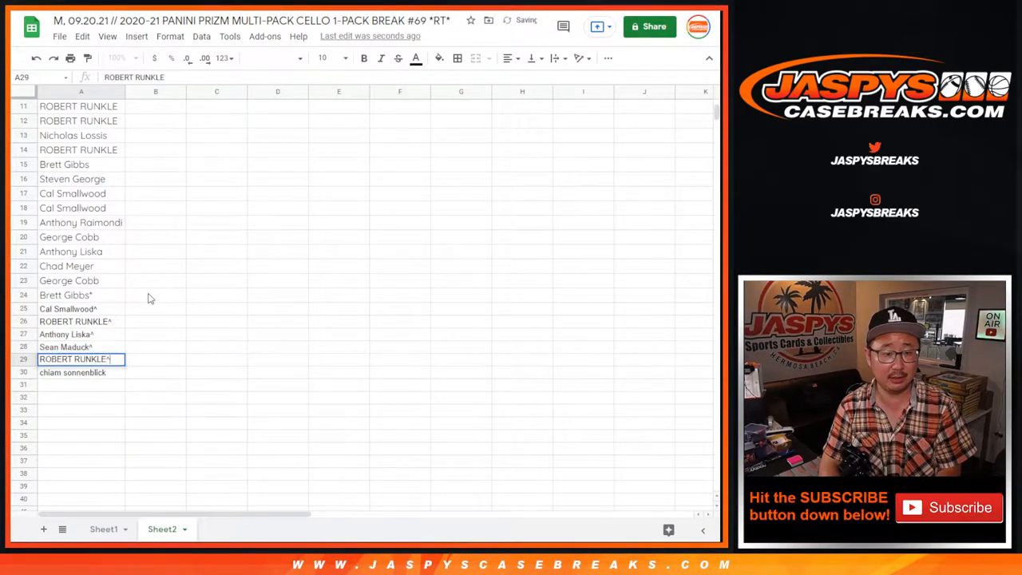
{"action": "key", "text": "Return"}
{"action": "key", "text": "Return"}
{"action": "type", "text": "*"}
{"action": "key", "text": "Return"}
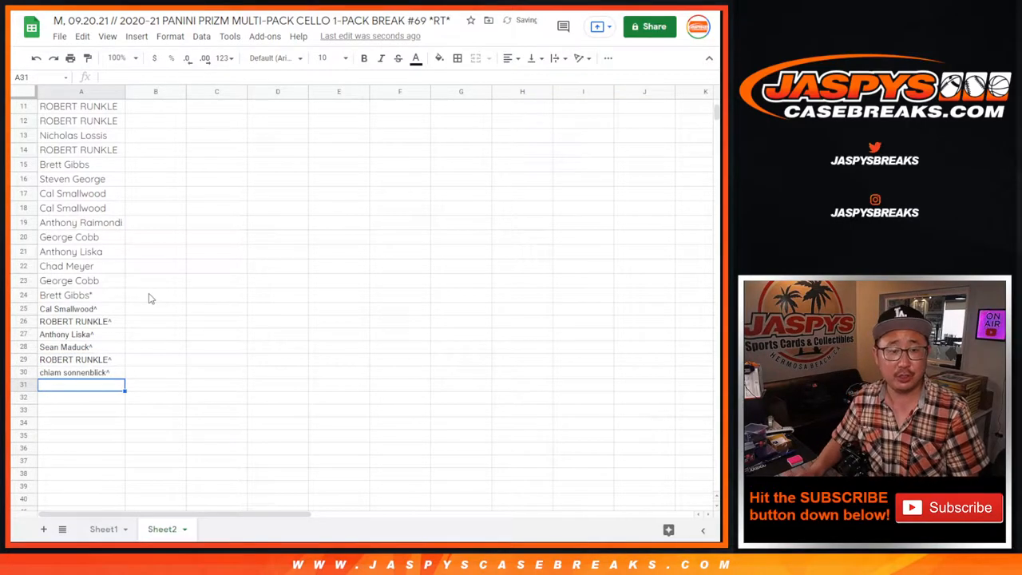
Enlarge the sheet view to 150% and collapse the selection to A30.
{"action": "left_click", "coordinate": [121, 58]}
{"action": "left_click", "coordinate": [119, 173]}
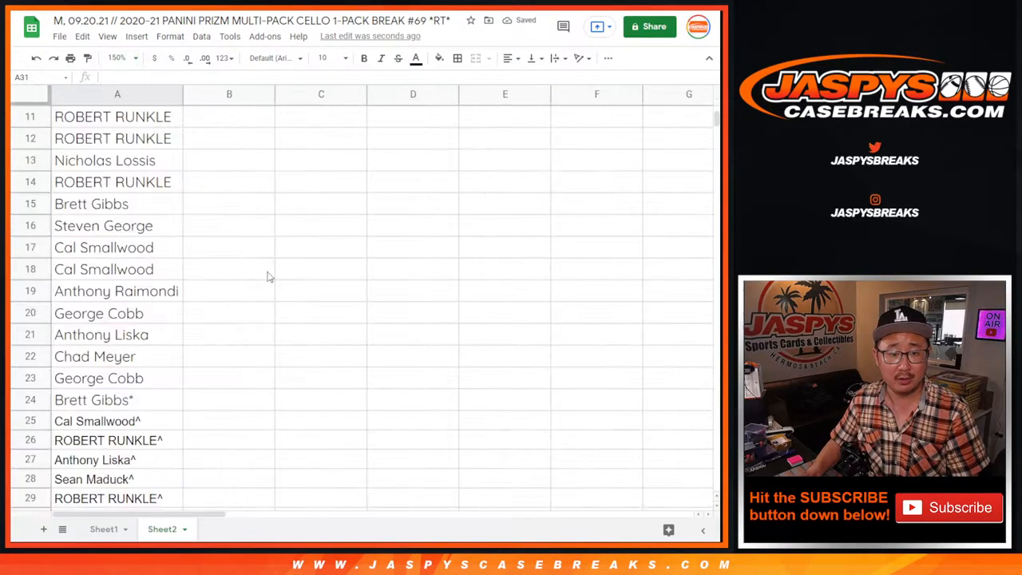
{"action": "scroll", "coordinate": [120, 431], "scroll_direction": "down", "scroll_amount": 2}
{"action": "left_click_drag", "start_coordinate": [146, 297], "coordinate": [150, 387]}
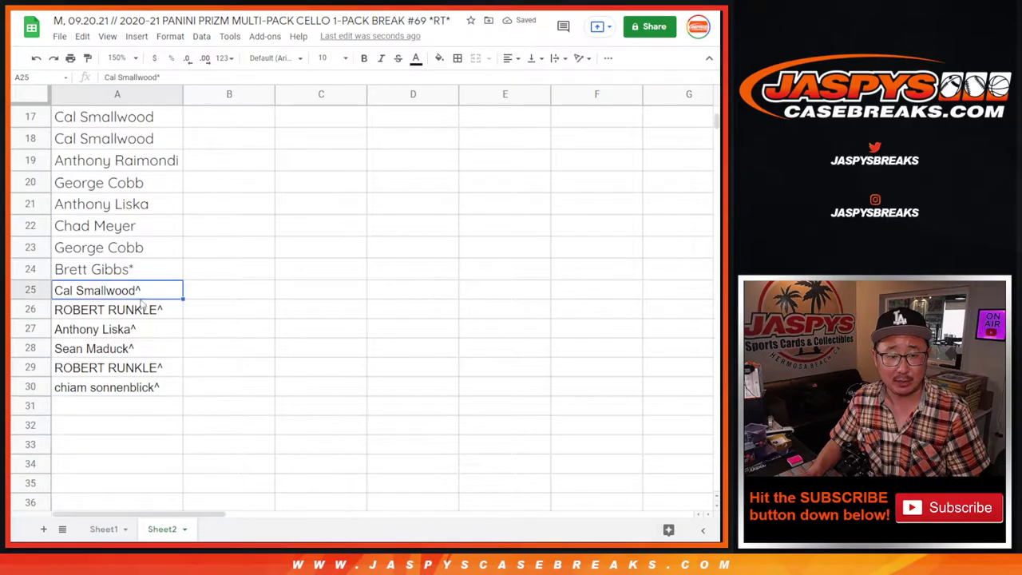
{"action": "left_click", "coordinate": [150, 388]}
{"action": "scroll", "coordinate": [153, 383], "scroll_direction": "up", "scroll_amount": 5}
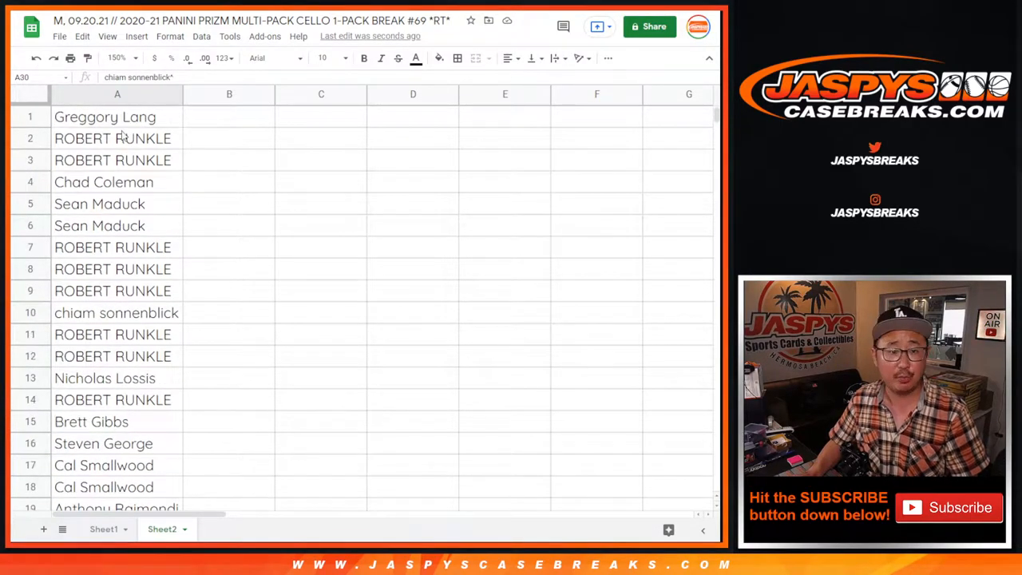
Copy all 30 names from column A into List Randomizer, switch to Sheet1, and roll two dice.
{"action": "key", "text": "ctrl+space"}
{"action": "left_click", "coordinate": [103, 528]}
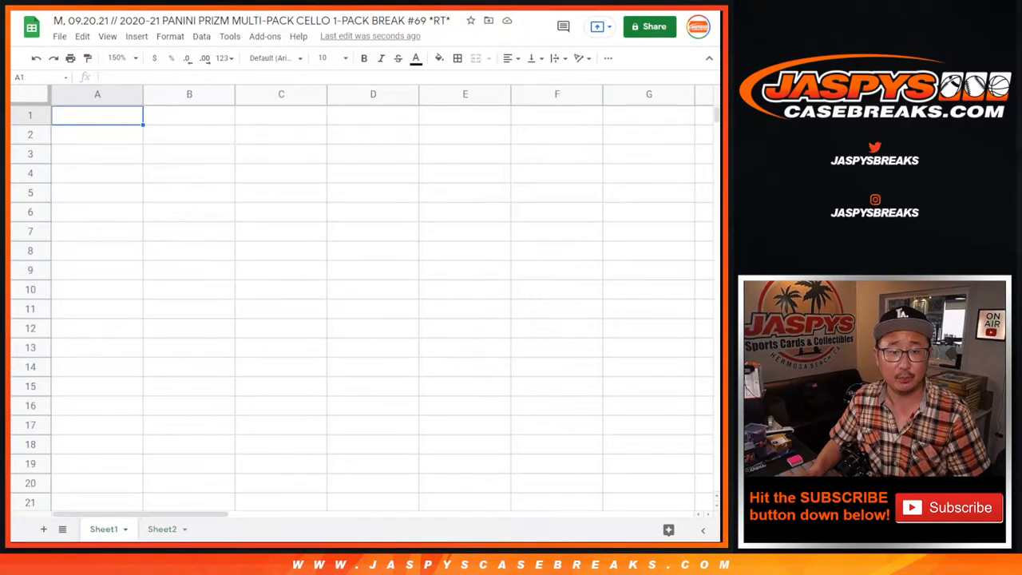
{"action": "left_click", "coordinate": [314, 387]}
{"action": "key", "text": "ctrl+v"}
{"action": "scroll", "coordinate": [325, 394], "scroll_direction": "up", "scroll_amount": 5}
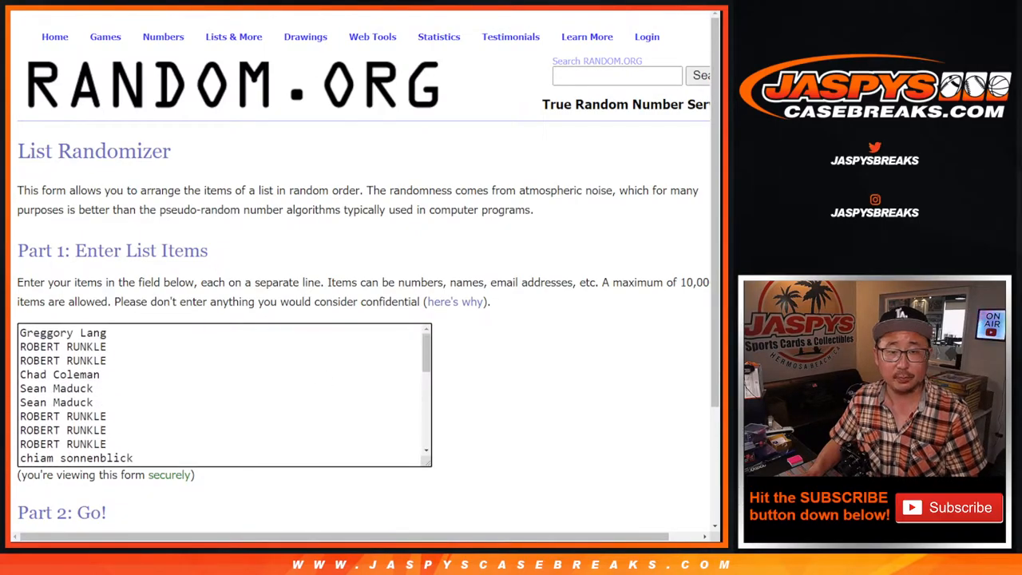
{"action": "key", "text": "ctrl+a"}
{"action": "key", "text": "ctrl+v"}
{"action": "key", "text": "ctrl+Tab"}
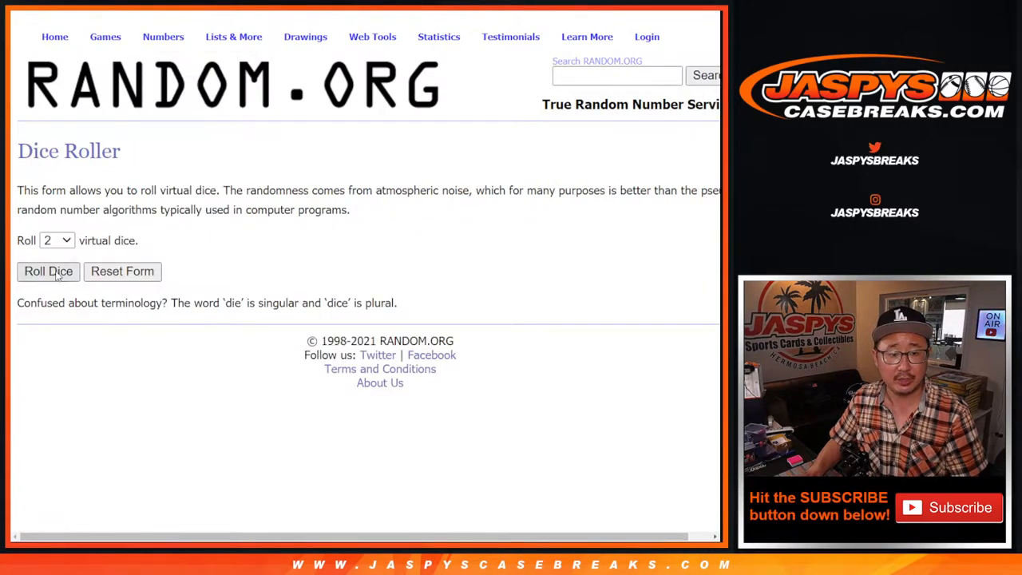
{"action": "left_click", "coordinate": [62, 269]}
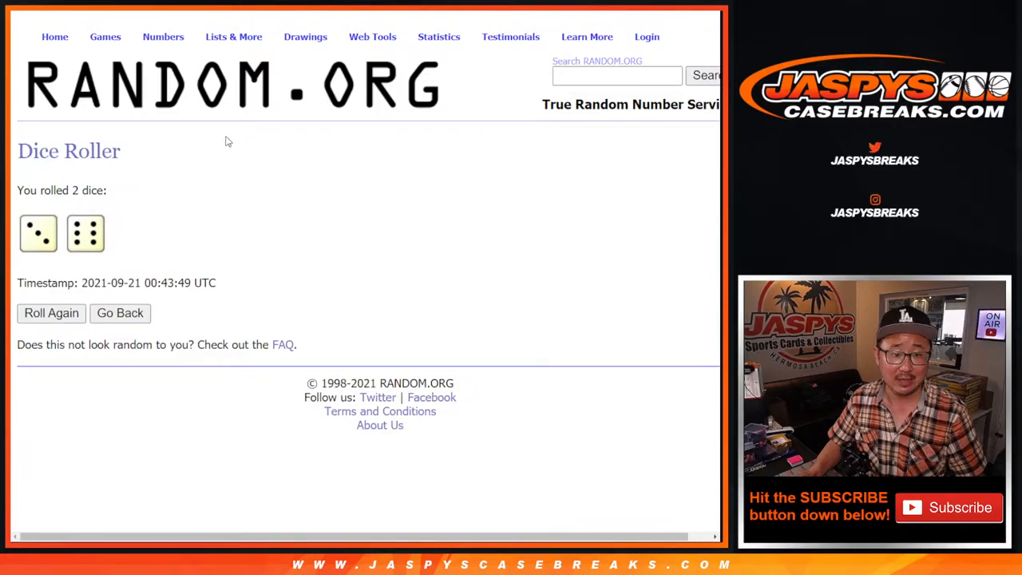
{"action": "key", "text": "ctrl+Tab"}
{"action": "scroll", "coordinate": [466, 295], "scroll_direction": "down", "scroll_amount": 3}
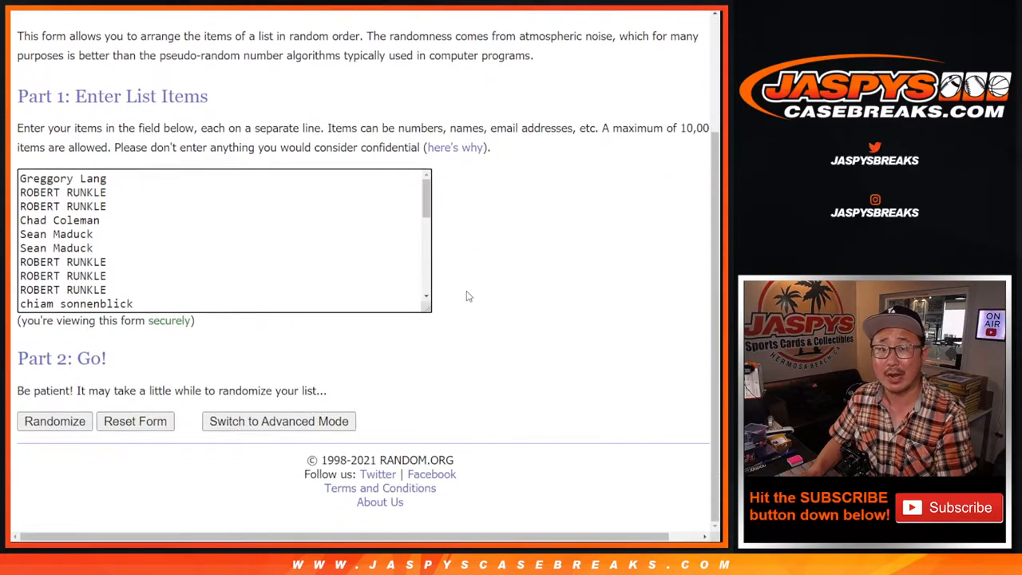
Shuffle the 30 buyer names nine times.
{"action": "left_click", "coordinate": [47, 421]}
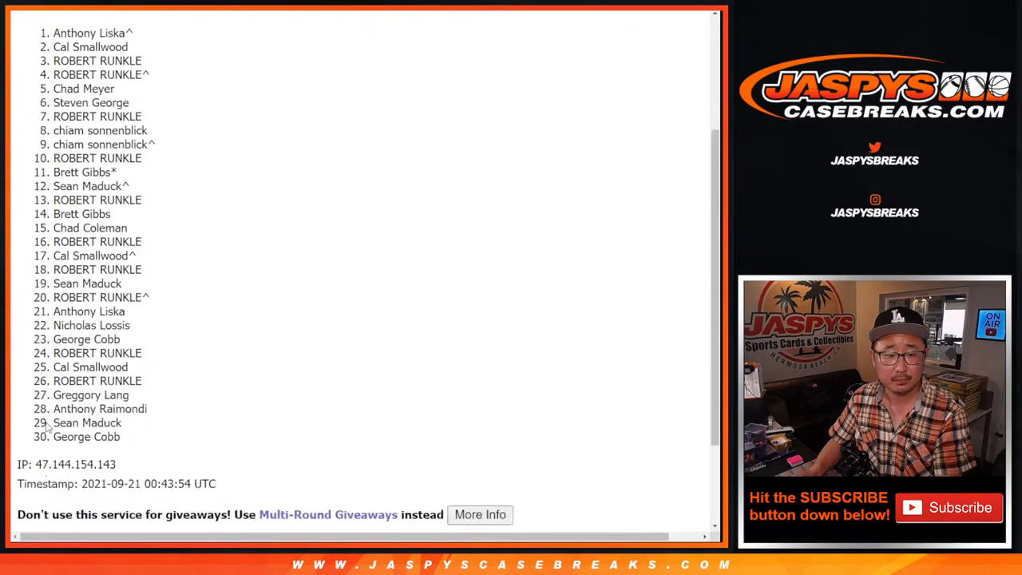
{"action": "scroll", "coordinate": [44, 428], "scroll_direction": "down", "scroll_amount": 2}
{"action": "left_click", "coordinate": [44, 429]}
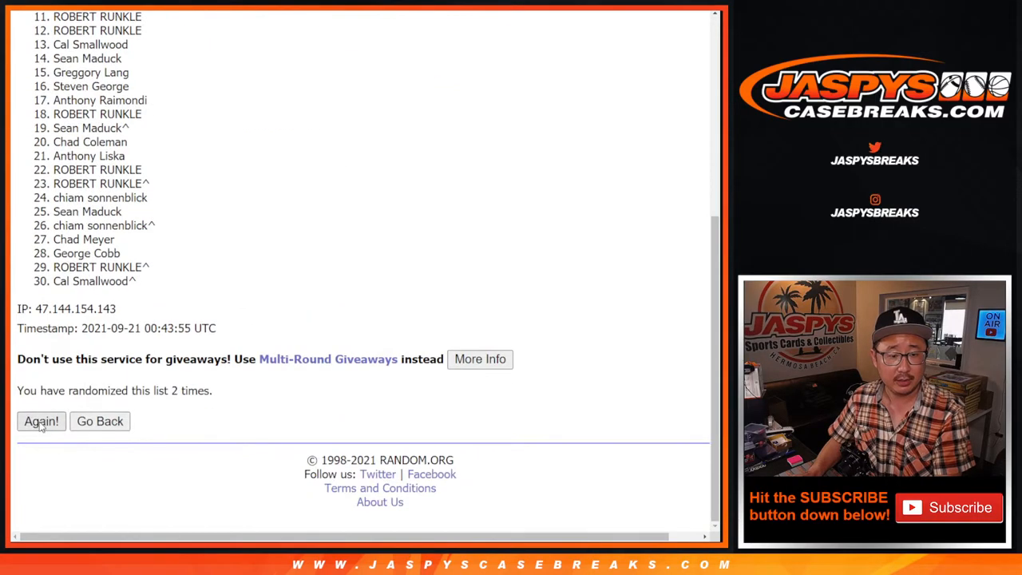
{"action": "left_click", "coordinate": [43, 427]}
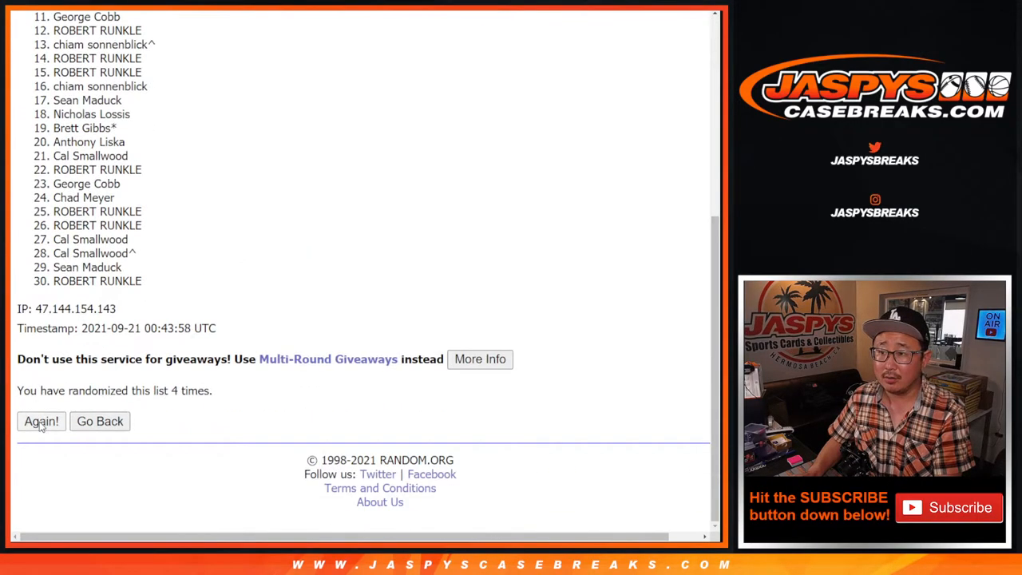
{"action": "left_click", "coordinate": [42, 427]}
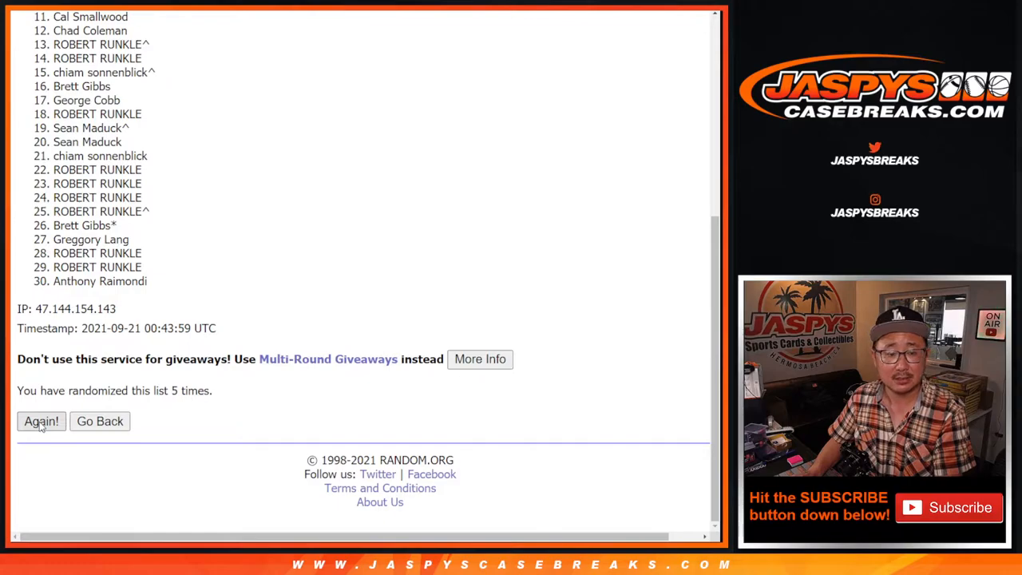
{"action": "left_click", "coordinate": [43, 427]}
{"action": "left_click", "coordinate": [42, 427]}
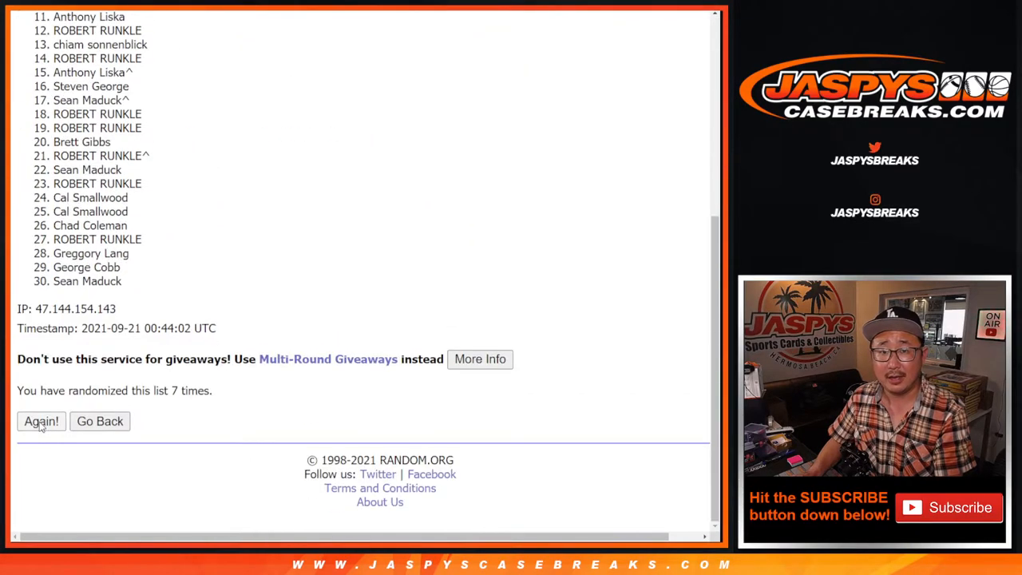
{"action": "left_click", "coordinate": [42, 427]}
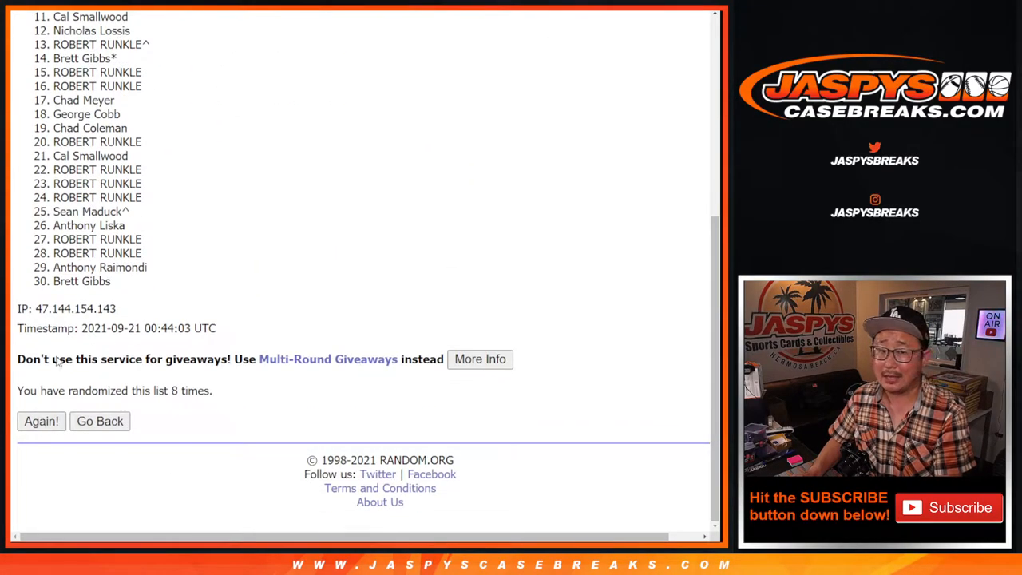
{"action": "scroll", "coordinate": [140, 318], "scroll_direction": "up", "scroll_amount": 2}
{"action": "scroll", "coordinate": [140, 317], "scroll_direction": "up", "scroll_amount": 2}
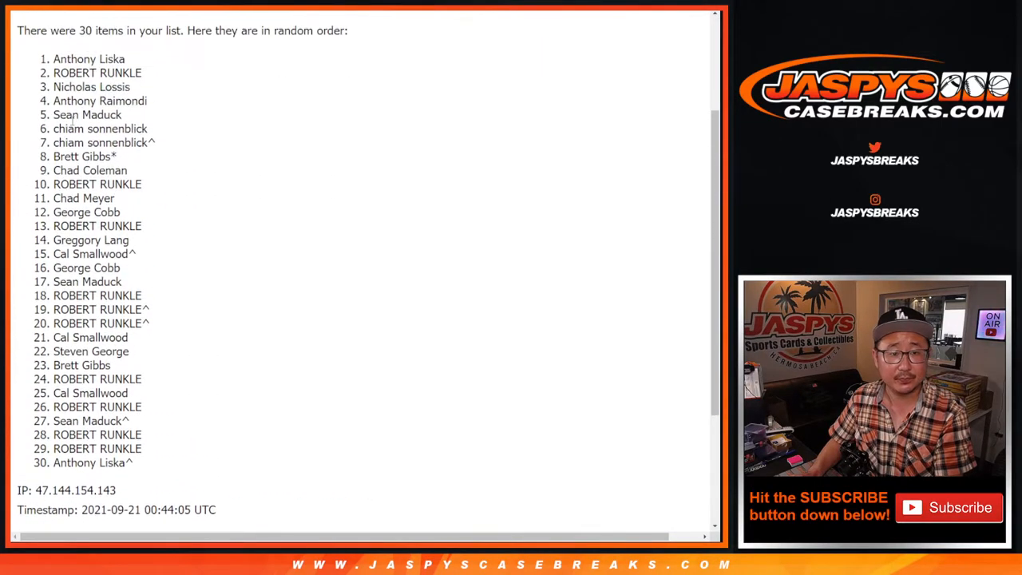
{"action": "left_click_drag", "start_coordinate": [53, 61], "coordinate": [158, 464]}
{"action": "scroll", "coordinate": [131, 339], "scroll_direction": "down", "scroll_amount": 3}
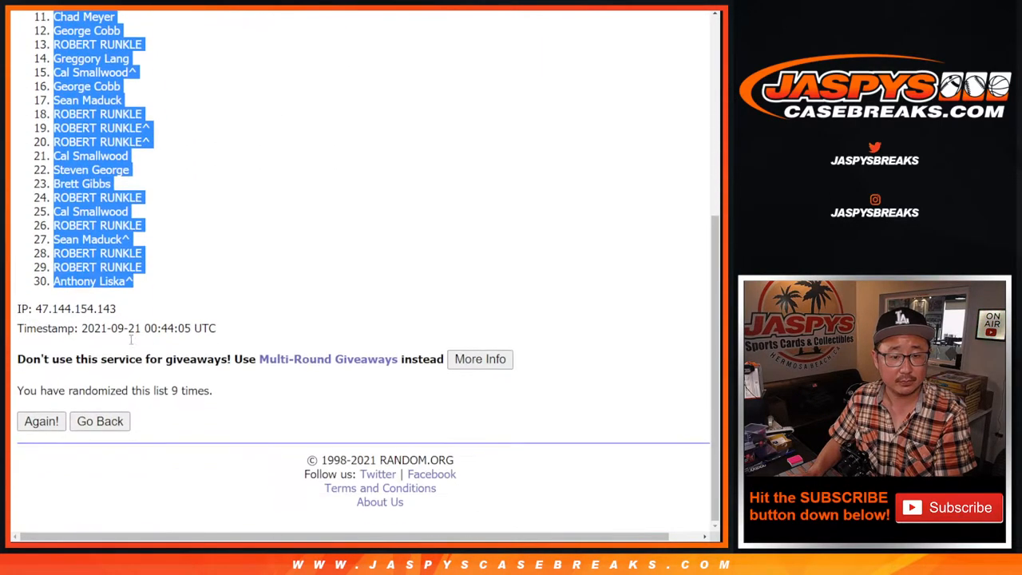
Paste the shuffled names into column A of Sheet1 and return to the randomizer holding the NBA teams.
{"action": "key", "text": "ctrl+Tab"}
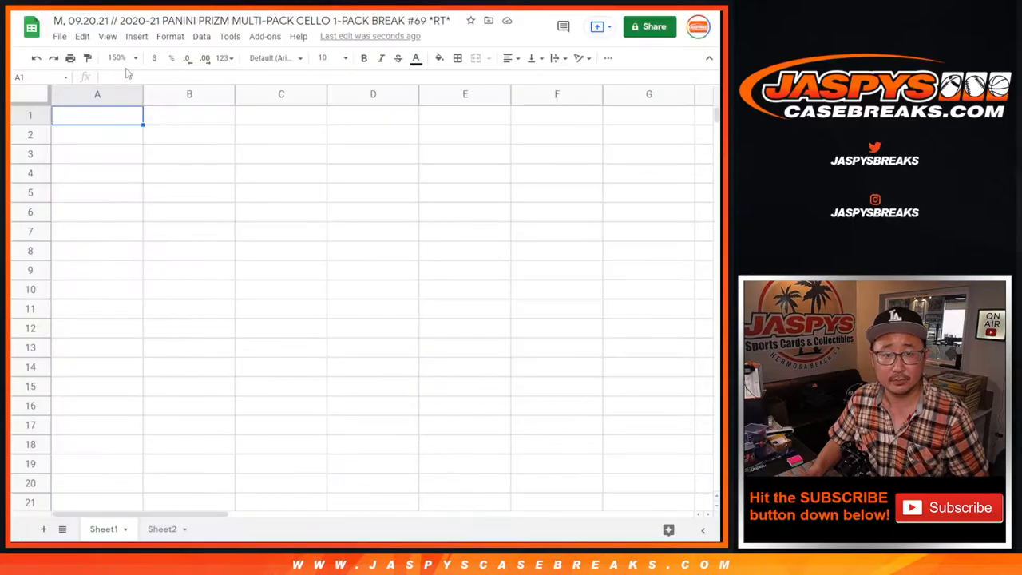
{"action": "right_click", "coordinate": [99, 114]}
{"action": "left_click", "coordinate": [128, 145]}
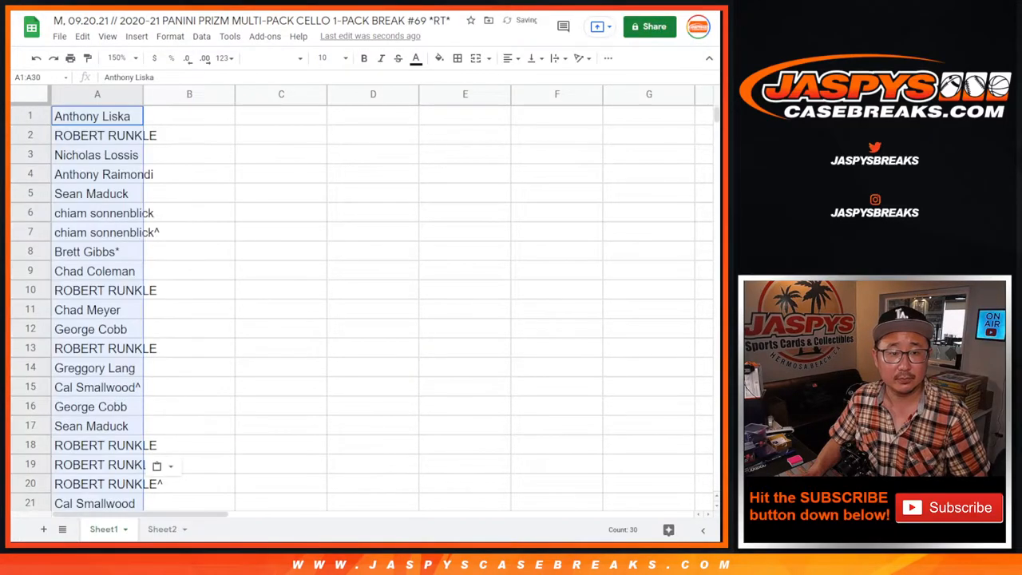
{"action": "key", "text": "ctrl+Tab"}
{"action": "key", "text": "ctrl+Tab"}
{"action": "scroll", "coordinate": [495, 248], "scroll_direction": "down", "scroll_amount": 2}
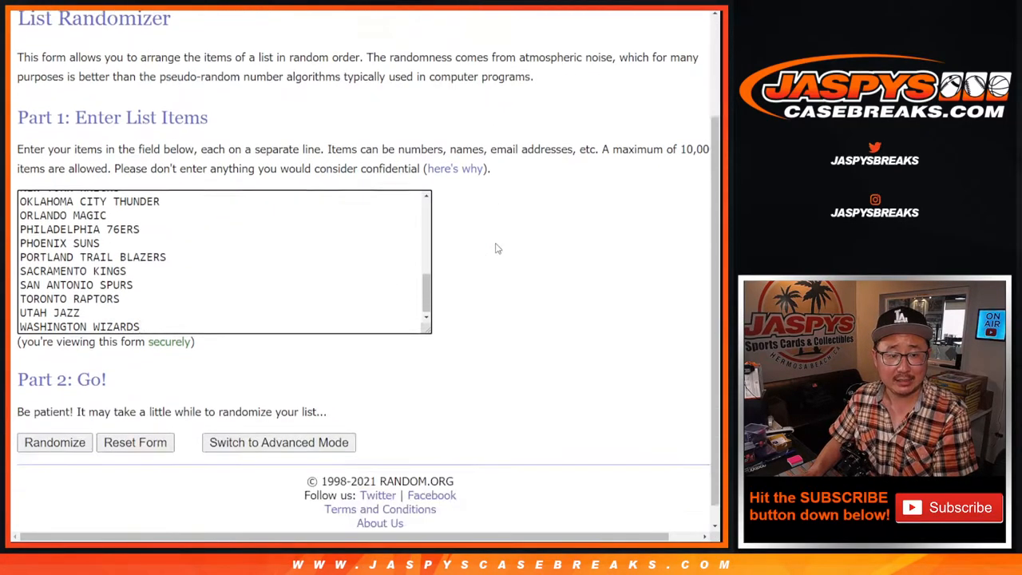
{"action": "scroll", "coordinate": [495, 248], "scroll_direction": "down", "scroll_amount": 1}
Shuffle the 30 NBA teams nine times in List Randomizer.
{"action": "left_click", "coordinate": [49, 421]}
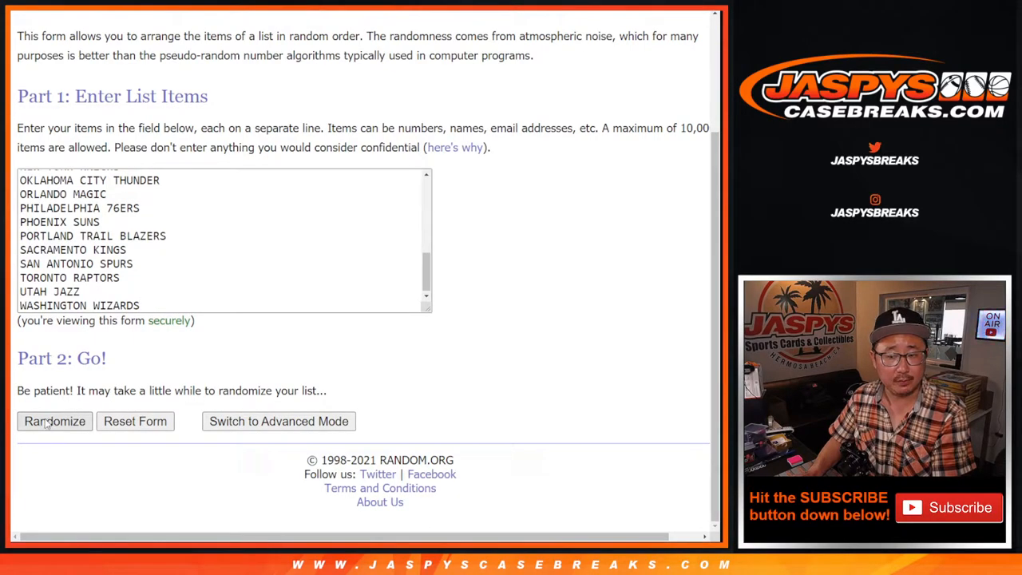
{"action": "left_click", "coordinate": [42, 423]}
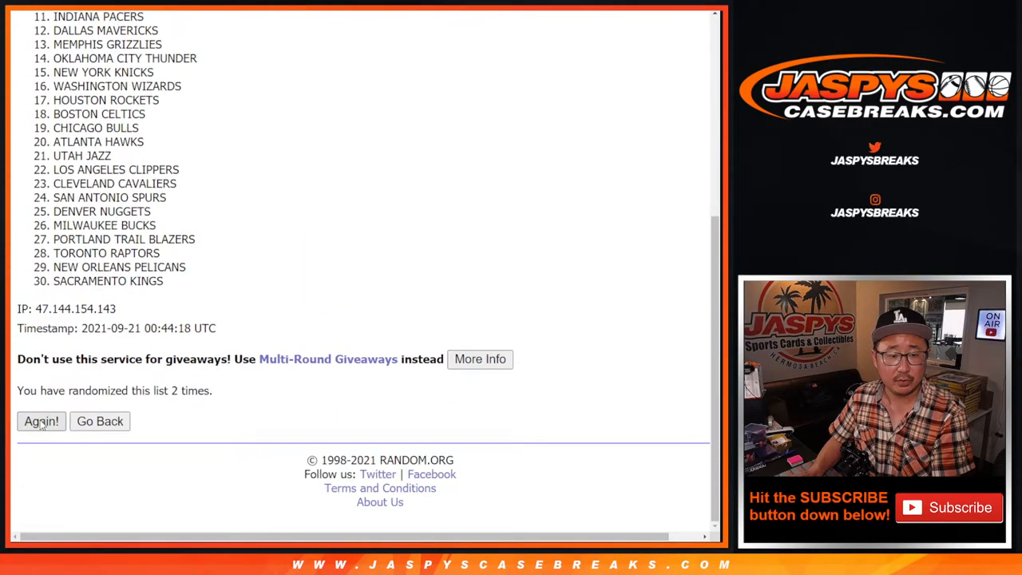
{"action": "left_click", "coordinate": [38, 422]}
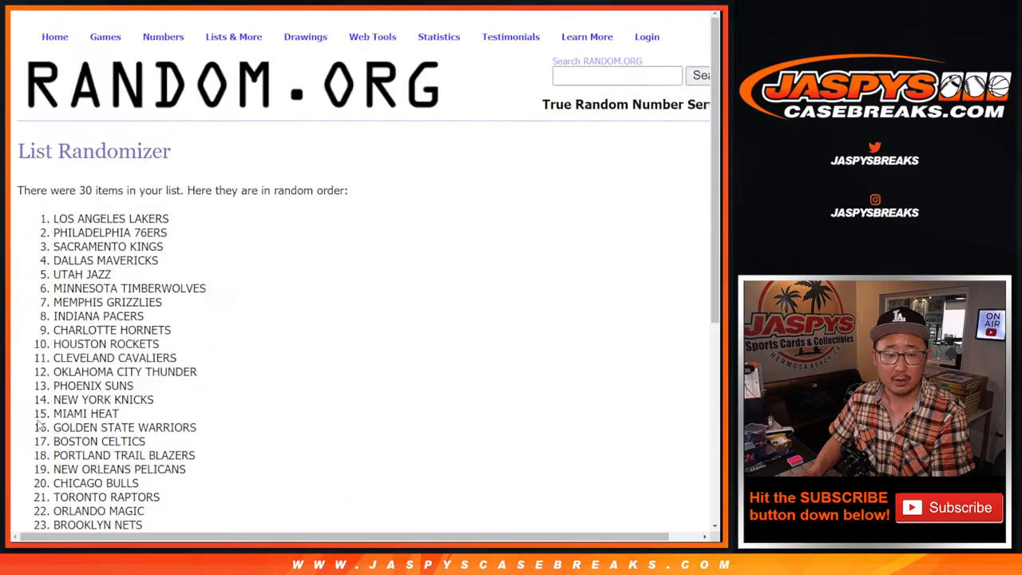
{"action": "left_click", "coordinate": [38, 423]}
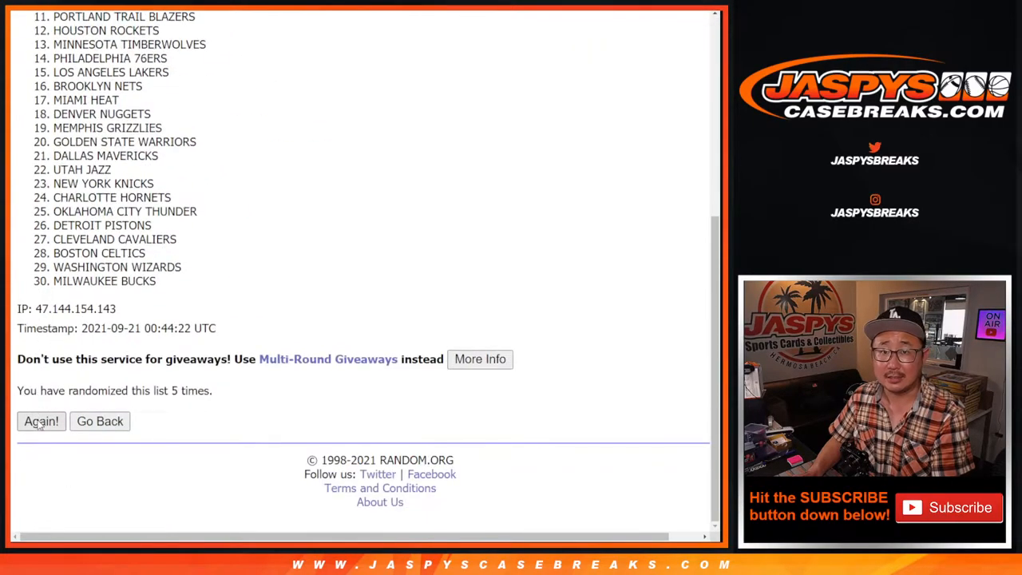
{"action": "left_click", "coordinate": [38, 423]}
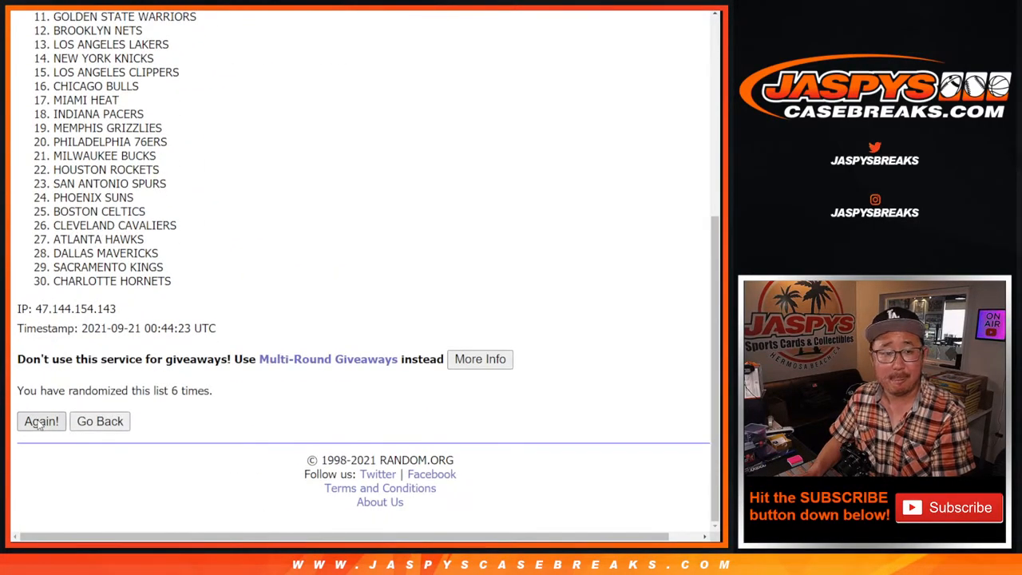
{"action": "left_click", "coordinate": [39, 423]}
{"action": "left_click", "coordinate": [38, 423]}
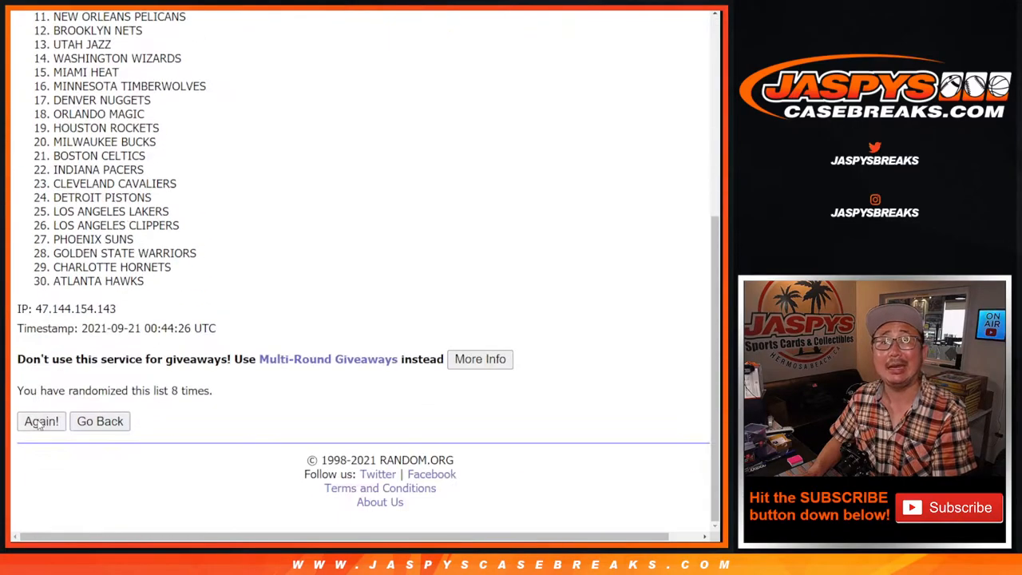
{"action": "left_click", "coordinate": [39, 423]}
{"action": "scroll", "coordinate": [102, 244], "scroll_direction": "up", "scroll_amount": 1}
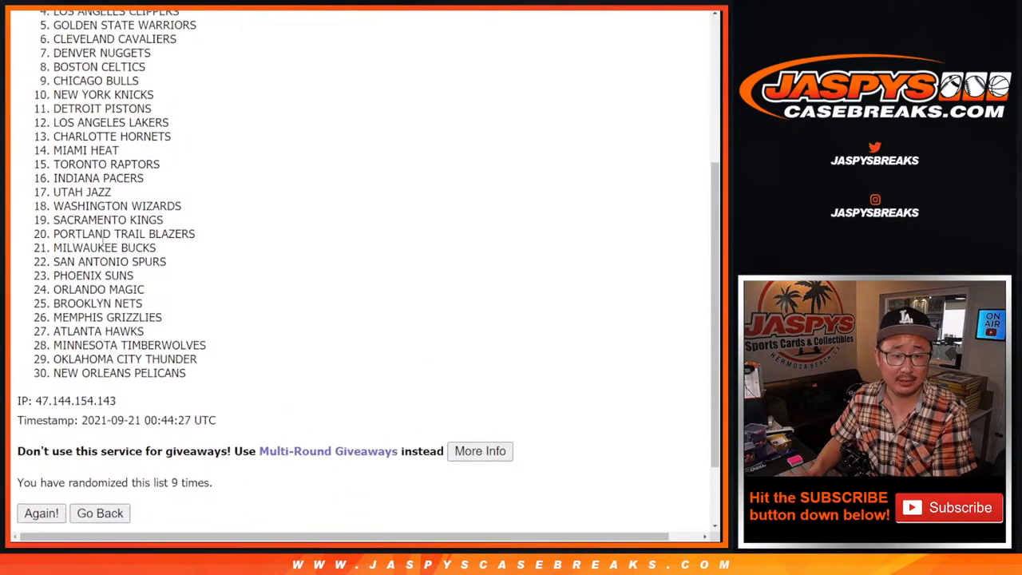
{"action": "scroll", "coordinate": [102, 242], "scroll_direction": "up", "scroll_amount": 1}
{"action": "mouse_move", "coordinate": [50, 64]}
{"action": "left_mouse_down"}
{"action": "mouse_move", "coordinate": [205, 411]}
{"action": "mouse_move", "coordinate": [217, 463]}
{"action": "left_mouse_up"}
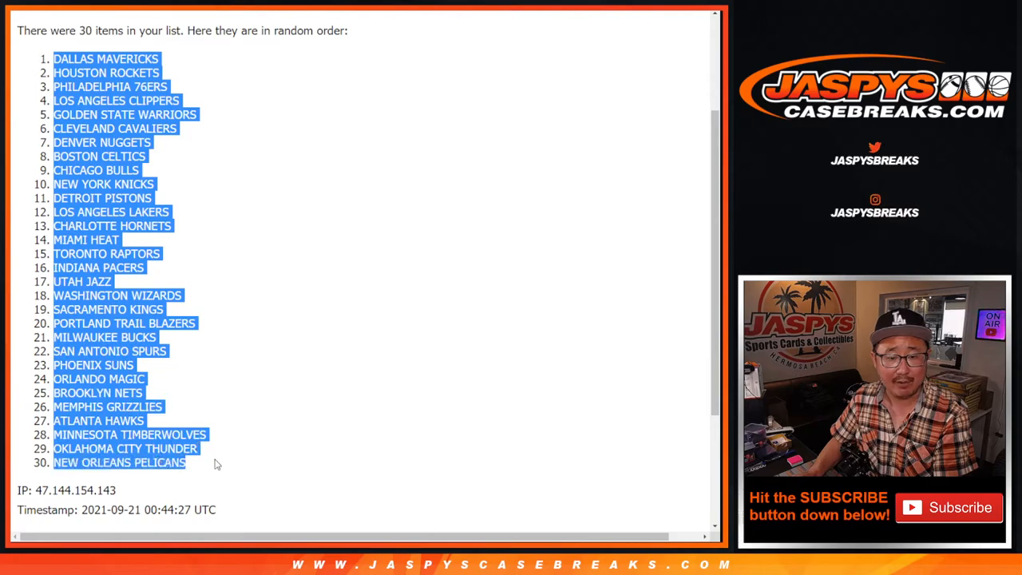
{"action": "scroll", "coordinate": [217, 463], "scroll_direction": "down", "scroll_amount": 2}
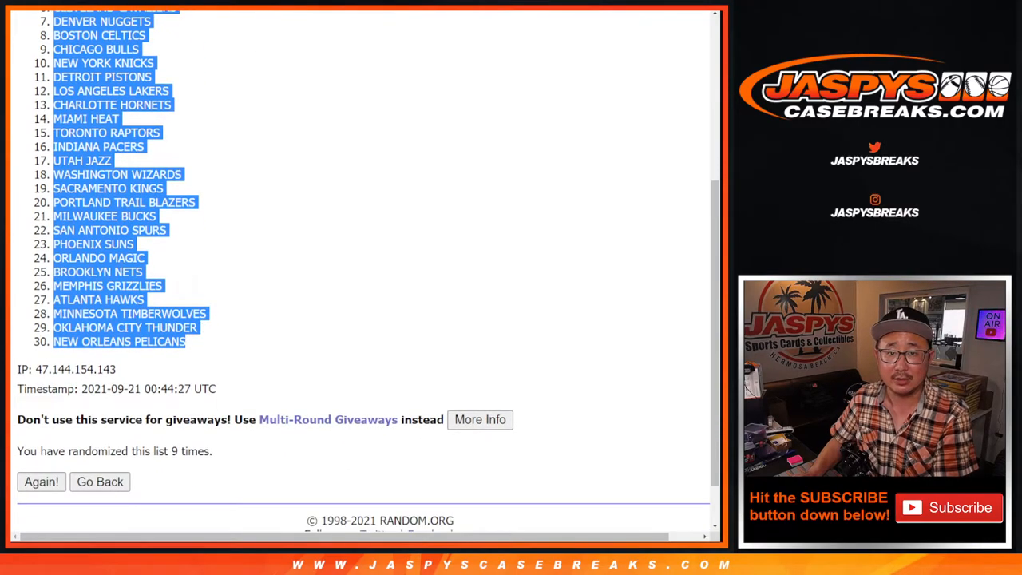
Paste the teams as values into column B, set the whole sheet to Quicksand size 12, and auto-fit the columns.
{"action": "right_click", "coordinate": [158, 125]}
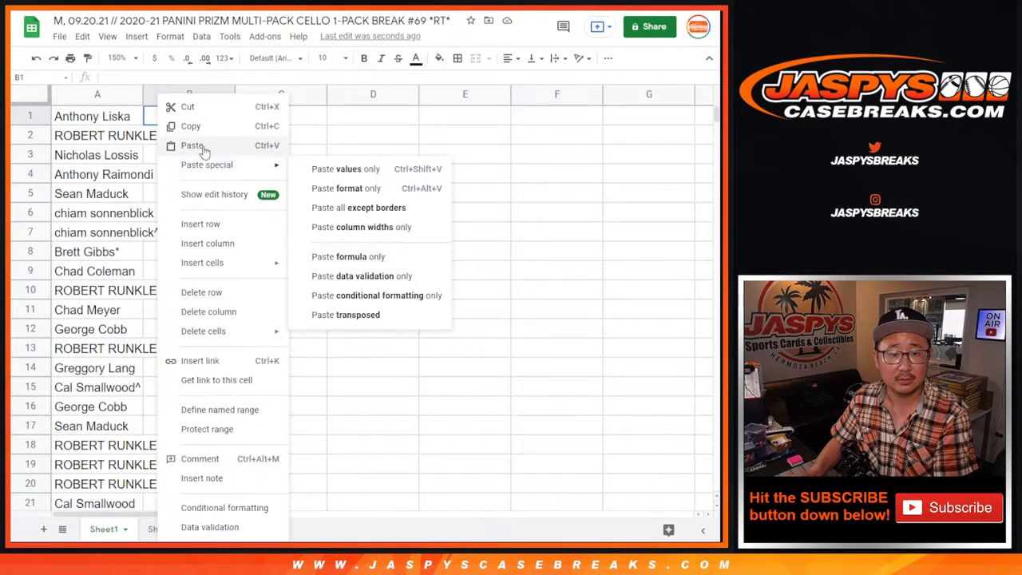
{"action": "left_click", "coordinate": [351, 166]}
{"action": "left_click", "coordinate": [46, 91]}
{"action": "left_click", "coordinate": [271, 58]}
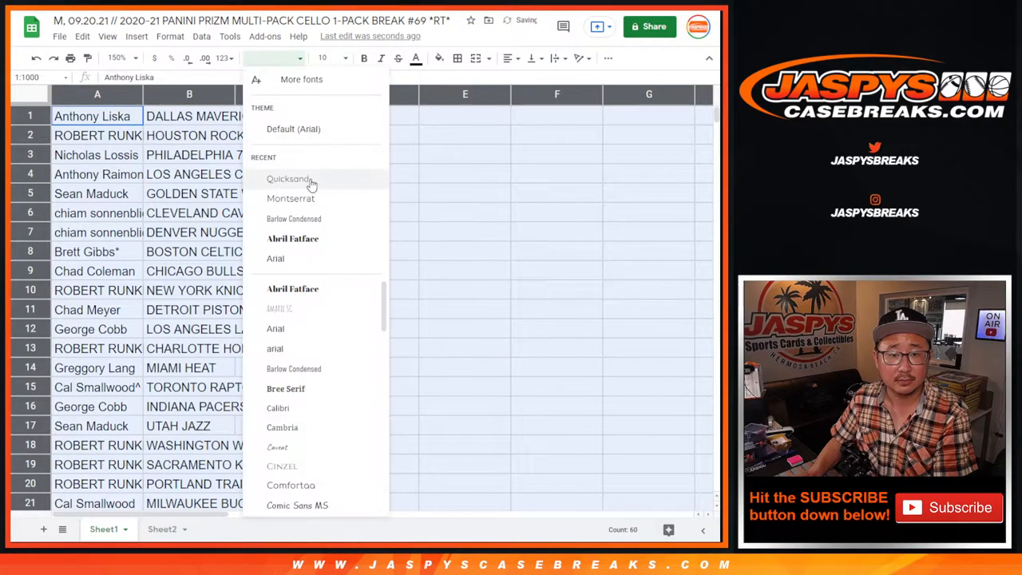
{"action": "left_click", "coordinate": [310, 179]}
{"action": "left_click", "coordinate": [326, 57]}
{"action": "left_click", "coordinate": [324, 196]}
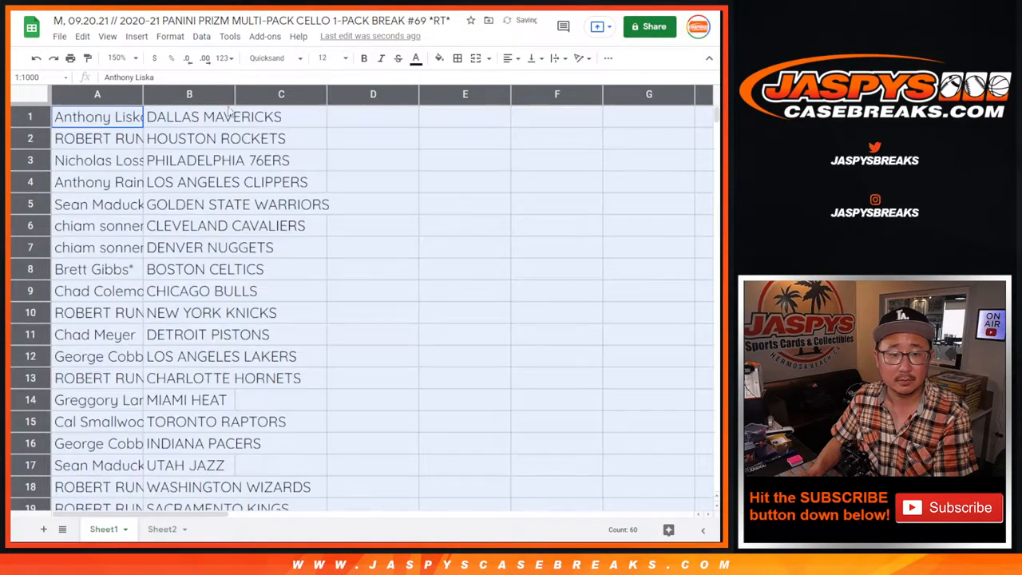
{"action": "left_click", "coordinate": [120, 58]}
{"action": "left_click", "coordinate": [122, 176]}
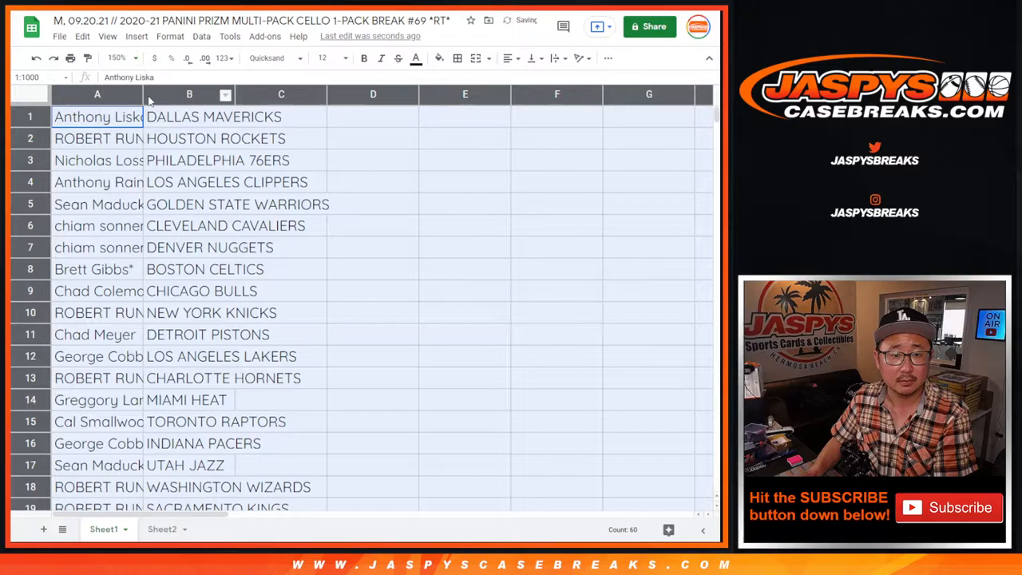
{"action": "double_click", "coordinate": [143, 96]}
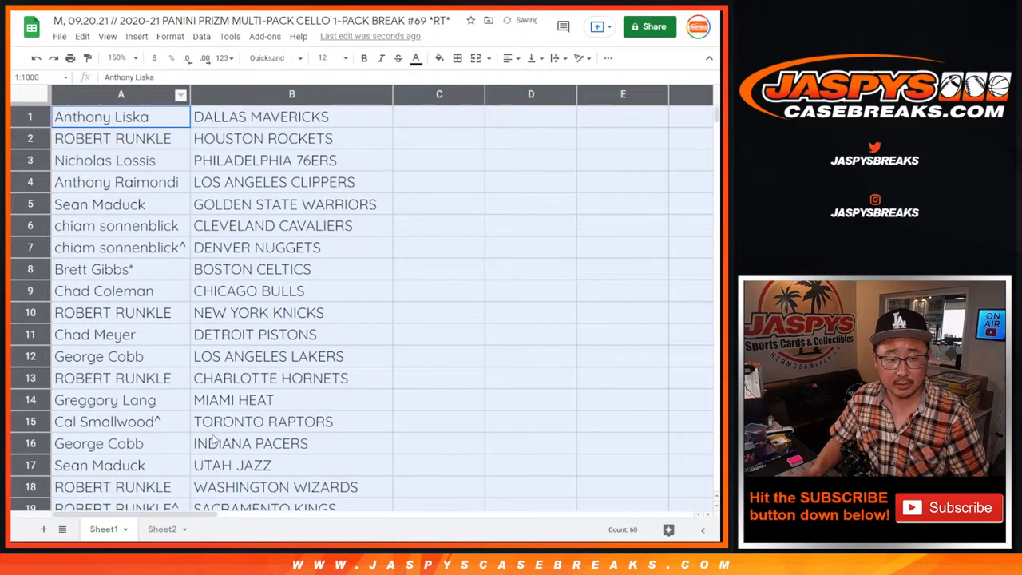
Review the pairs in rows 1–30, zoom to 90%, and sort the table alphabetically by team column B.
{"action": "left_click_drag", "start_coordinate": [214, 443], "coordinate": [255, 421]}
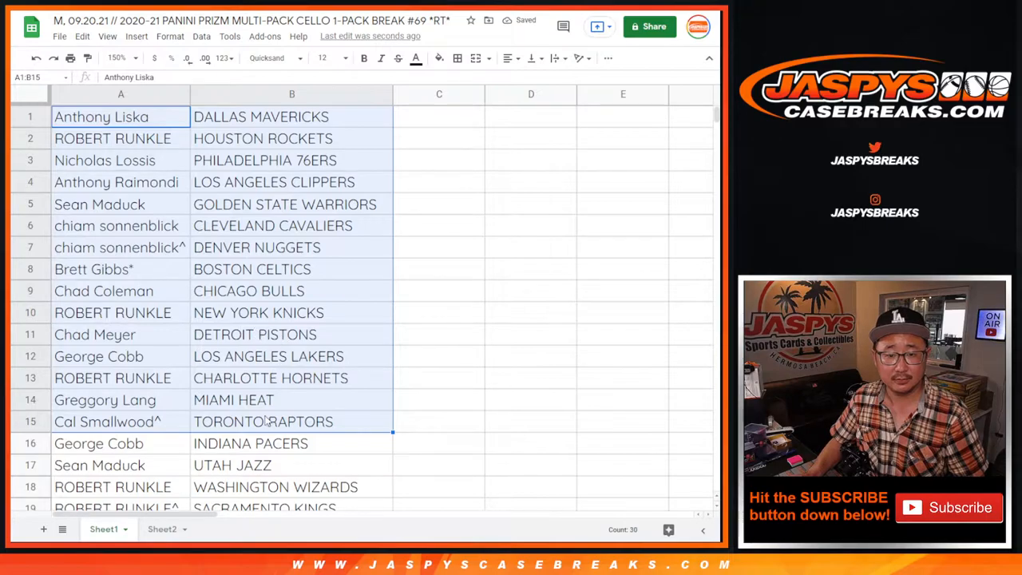
{"action": "scroll", "coordinate": [260, 288], "scroll_direction": "down", "scroll_amount": 3}
{"action": "scroll", "coordinate": [259, 289], "scroll_direction": "down", "scroll_amount": 3}
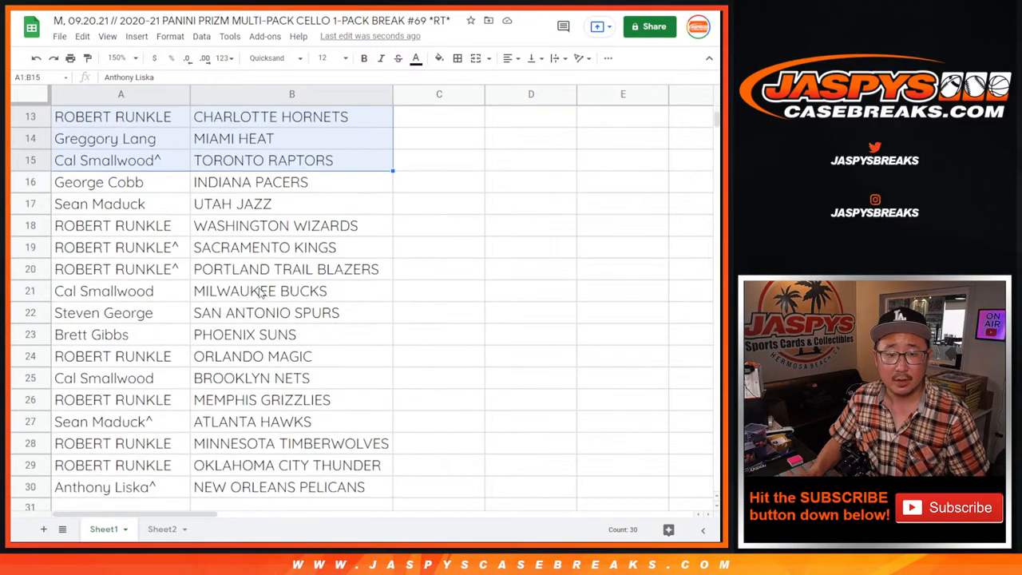
{"action": "scroll", "coordinate": [259, 289], "scroll_direction": "down", "scroll_amount": 1}
{"action": "left_click", "coordinate": [163, 139]}
{"action": "left_click", "coordinate": [253, 448], "text": "shift"}
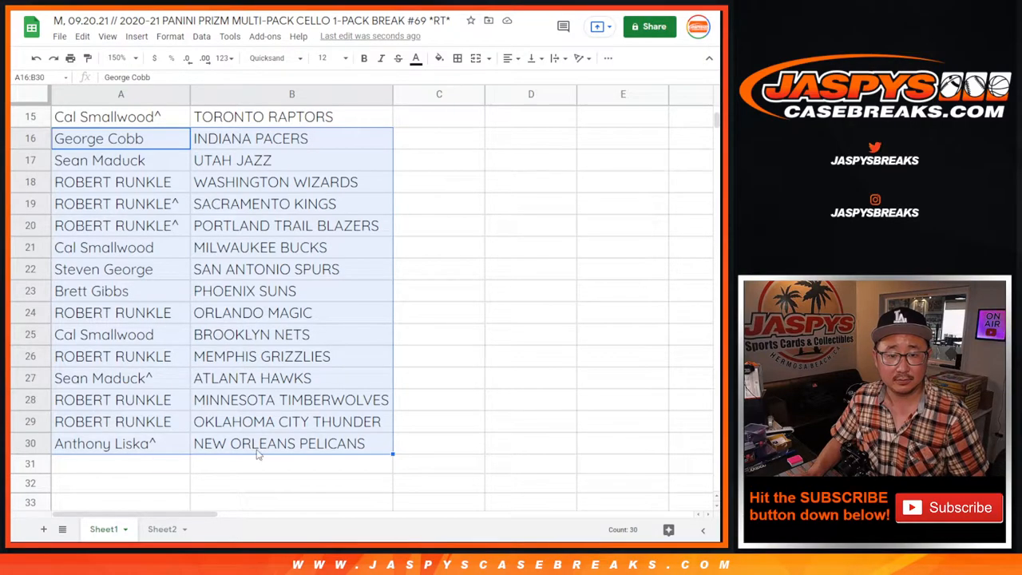
{"action": "scroll", "coordinate": [279, 217], "scroll_direction": "up", "scroll_amount": 6}
{"action": "scroll", "coordinate": [300, 299], "scroll_direction": "up", "scroll_amount": 1}
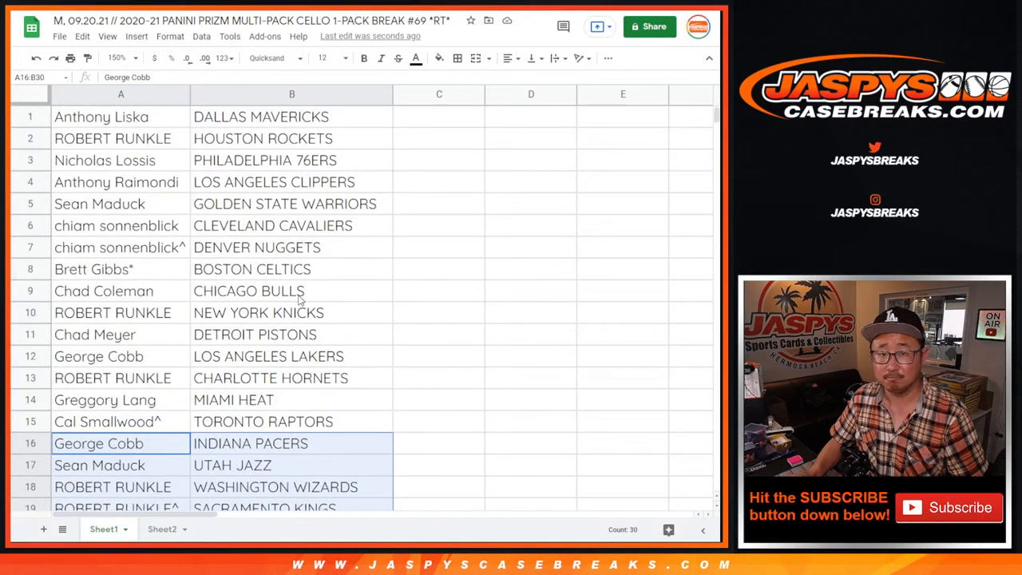
{"action": "left_click", "coordinate": [120, 57]}
{"action": "left_click", "coordinate": [128, 114]}
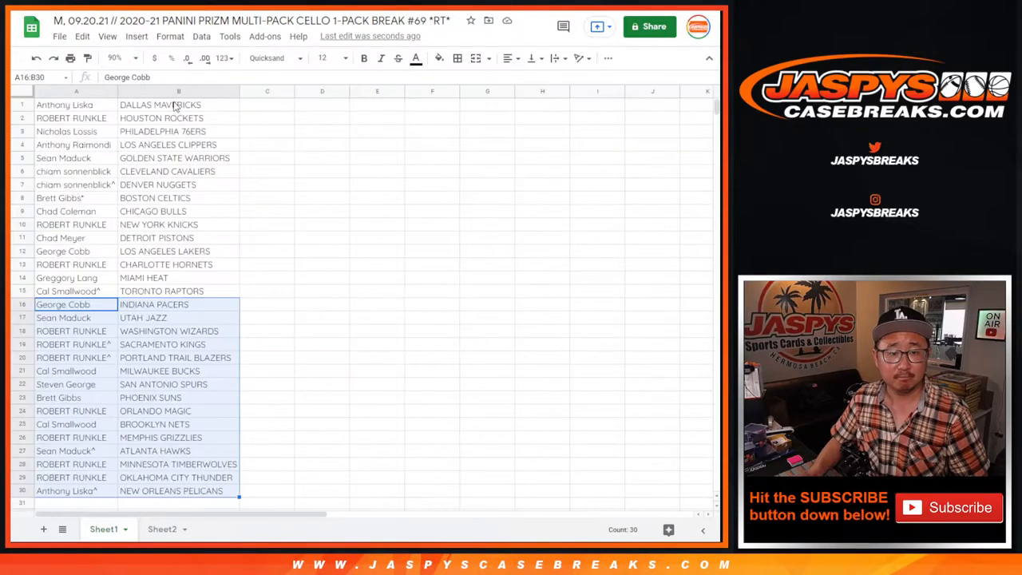
{"action": "left_click", "coordinate": [182, 92]}
{"action": "left_click", "coordinate": [201, 36]}
{"action": "left_click", "coordinate": [232, 58]}
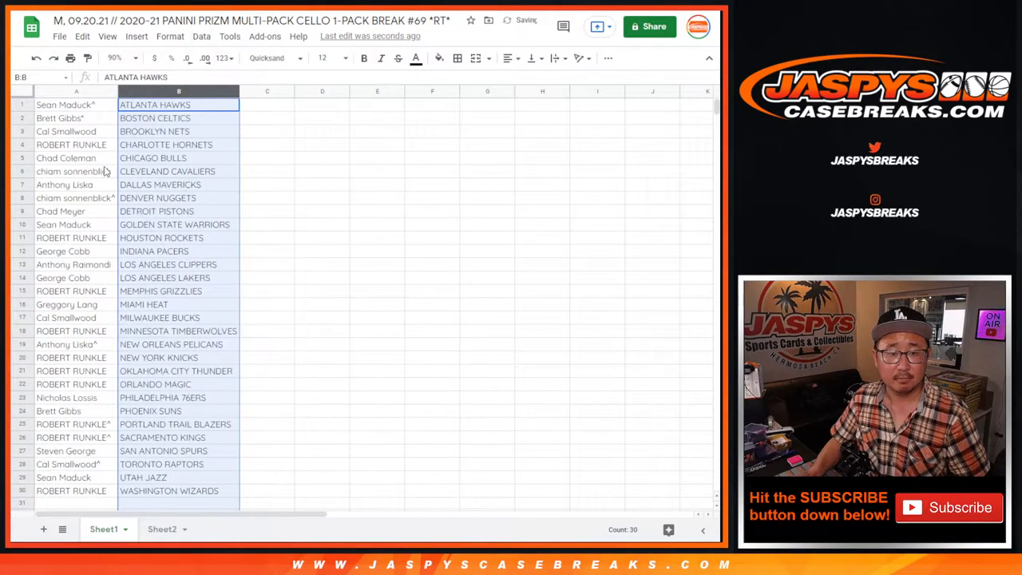
Apply all borders to the A1:B30 table and centre the names and teams.
{"action": "left_click", "coordinate": [457, 57]}
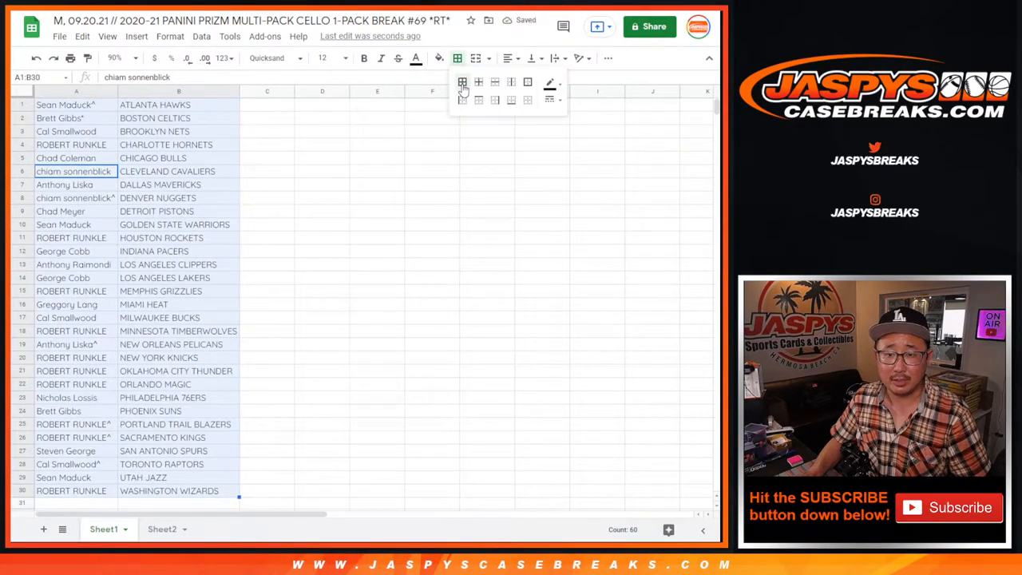
{"action": "left_click", "coordinate": [459, 83]}
{"action": "left_click", "coordinate": [509, 57]}
{"action": "left_click", "coordinate": [524, 79]}
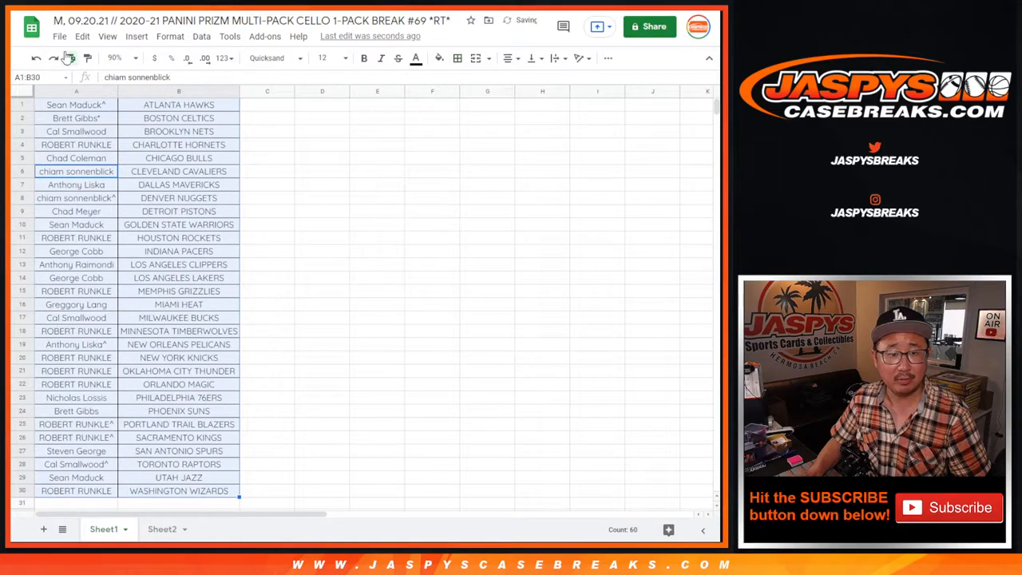
Set the printout to portrait with page numbers and workbook title, and proceed to print.
{"action": "key", "text": "ctrl+p"}
{"action": "left_click", "coordinate": [659, 170]}
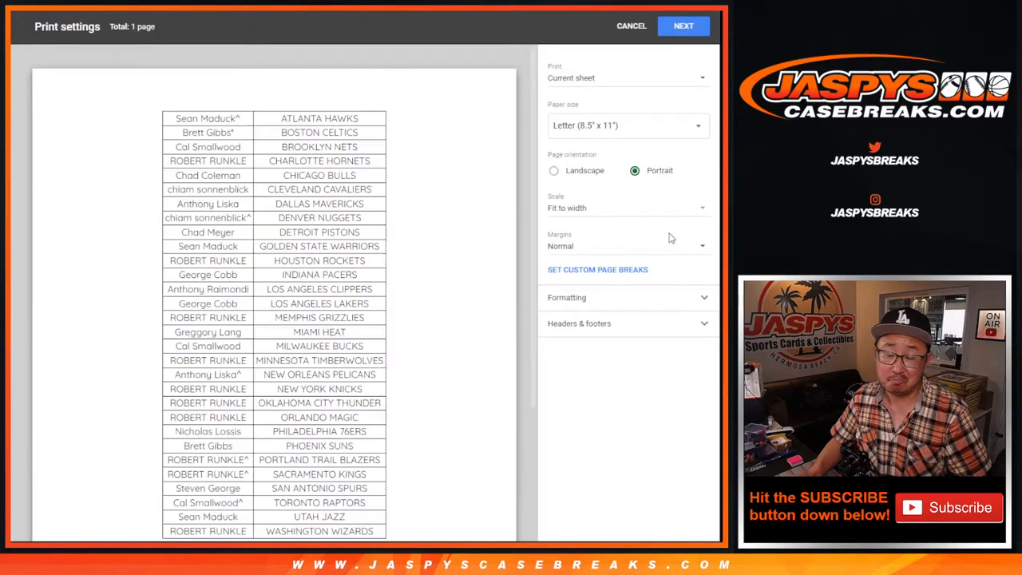
{"action": "left_click", "coordinate": [612, 321]}
{"action": "left_click", "coordinate": [588, 348]}
{"action": "left_click", "coordinate": [588, 370]}
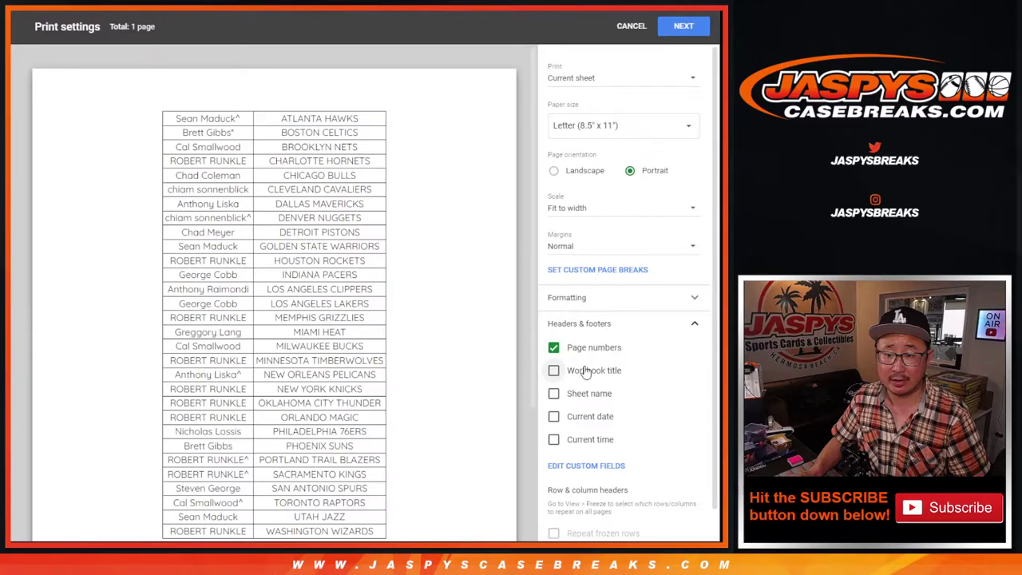
{"action": "left_click", "coordinate": [684, 24]}
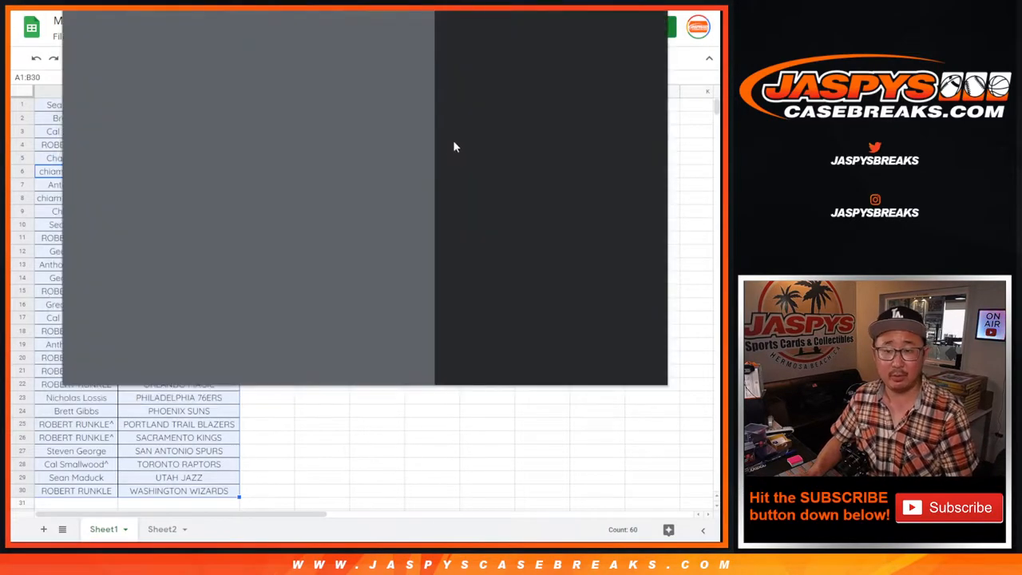
Send the sheet to the printer, then select all 30 buyer names in A1:A30.
{"action": "left_click", "coordinate": [588, 365]}
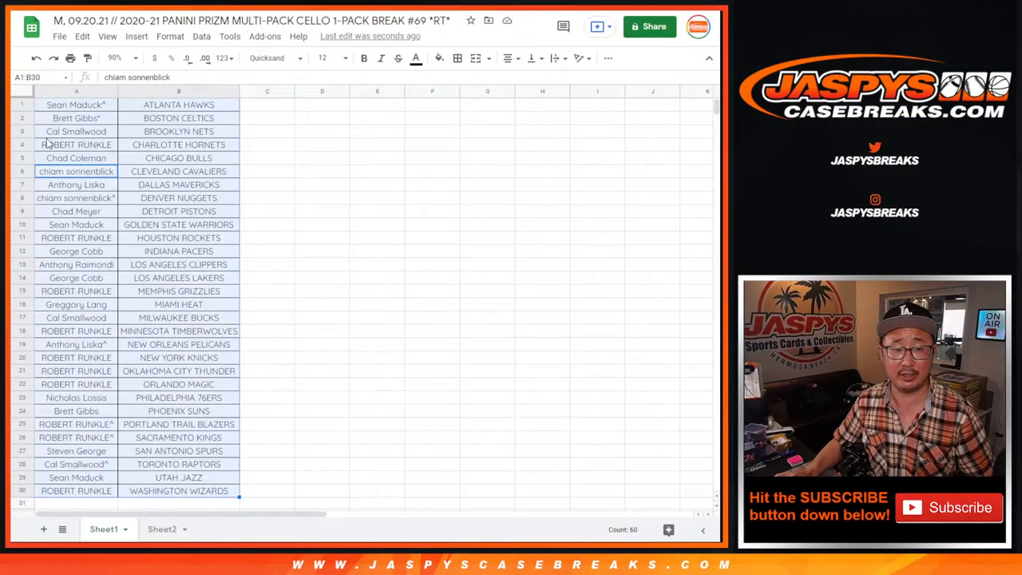
{"action": "left_click", "coordinate": [53, 110]}
{"action": "left_click", "coordinate": [80, 493], "text": "shift"}
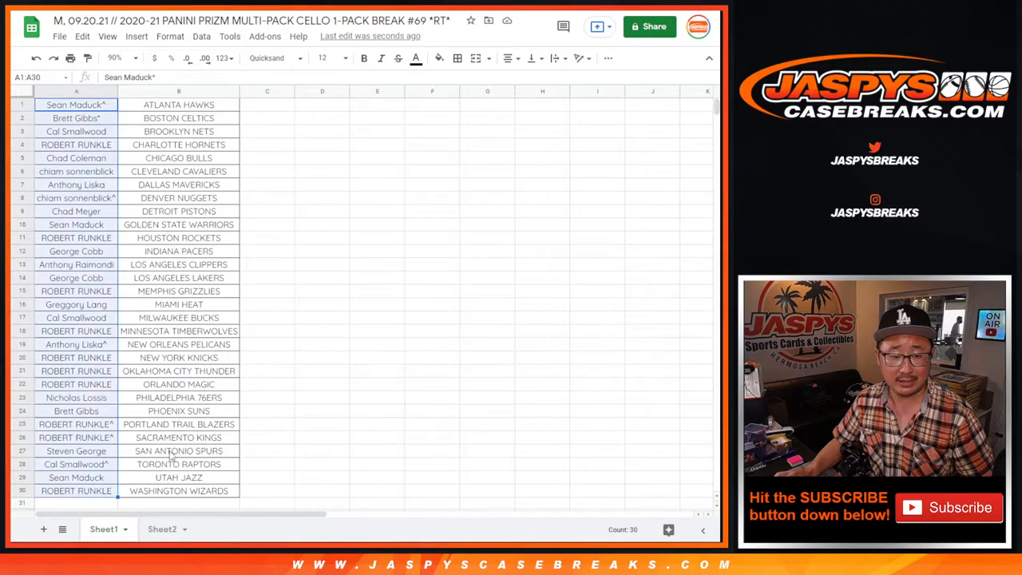
Paste the 30 names into List Randomizer, roll the two dice, and check the giveaway details.
{"action": "key", "text": "ctrl+Tab"}
{"action": "key", "text": "ctrl+Tab"}
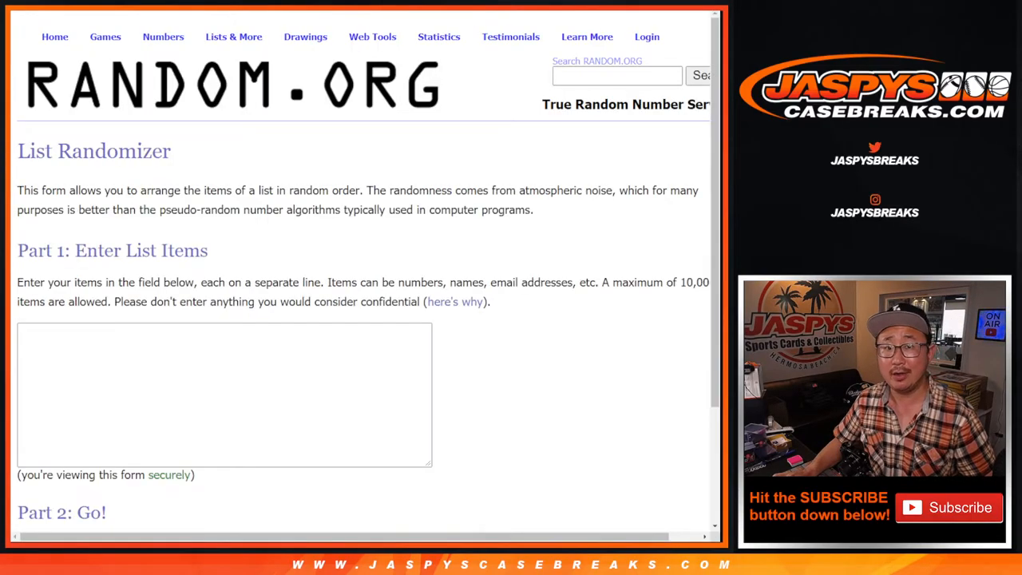
{"action": "left_click", "coordinate": [356, 357]}
{"action": "key", "text": "ctrl+v"}
{"action": "scroll", "coordinate": [366, 397], "scroll_direction": "up", "scroll_amount": 5}
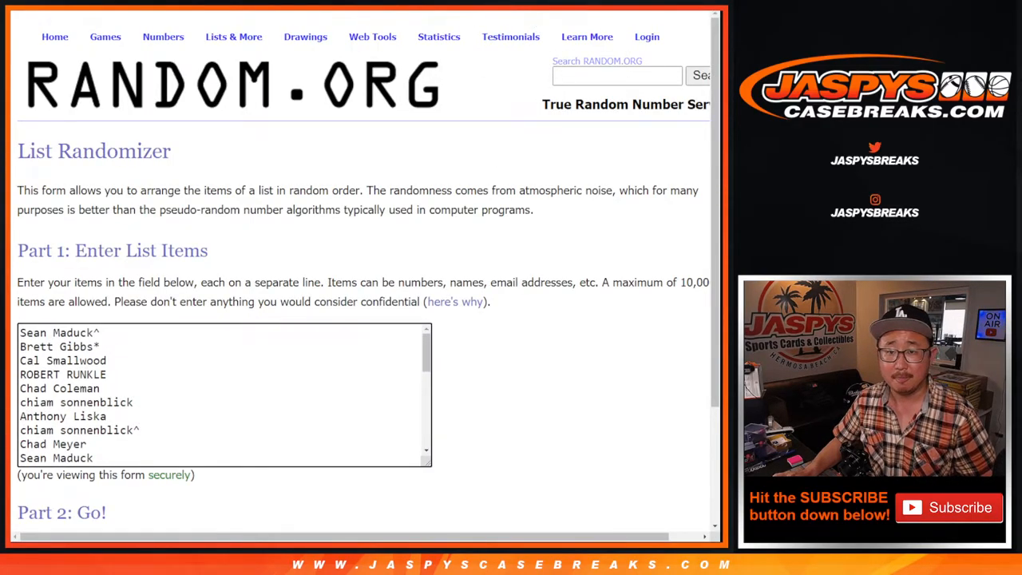
{"action": "key", "text": "ctrl+shift+Tab"}
{"action": "left_click", "coordinate": [36, 275]}
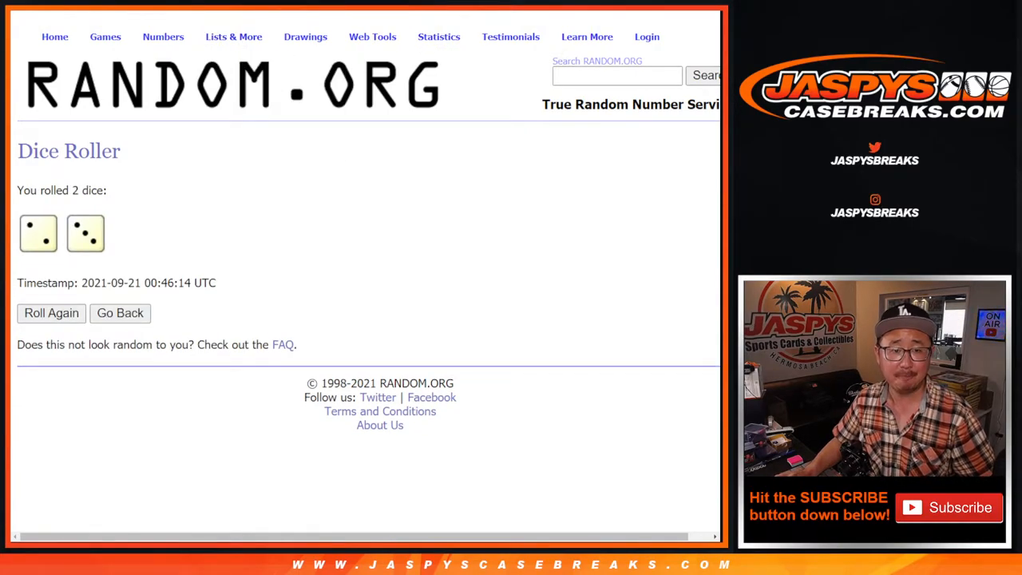
{"action": "key", "text": "ctrl+Tab"}
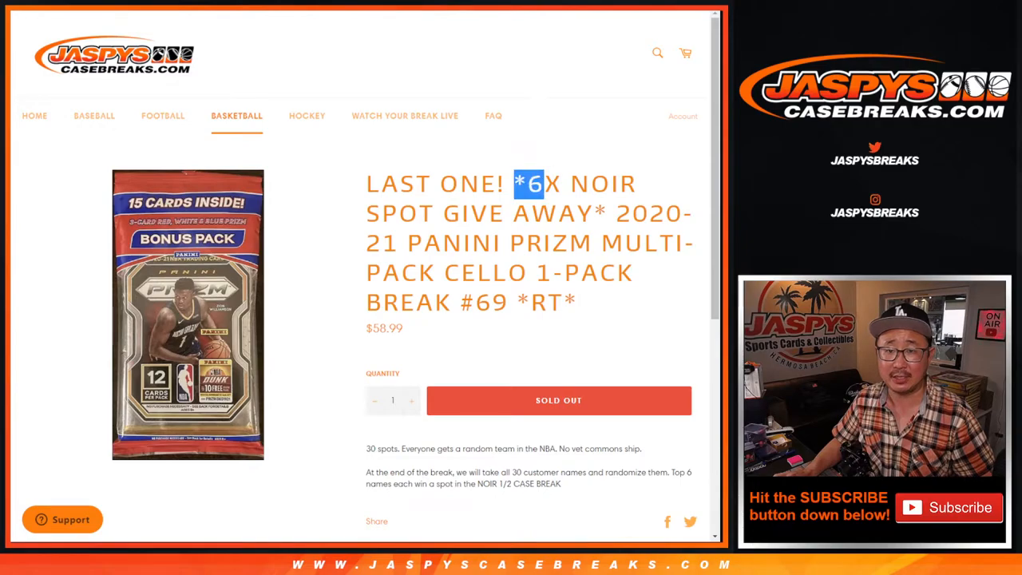
{"action": "key", "text": "ctrl+shift+Tab"}
{"action": "key", "text": "ctrl+shift+Tab"}
{"action": "scroll", "coordinate": [140, 414], "scroll_direction": "down", "scroll_amount": 2}
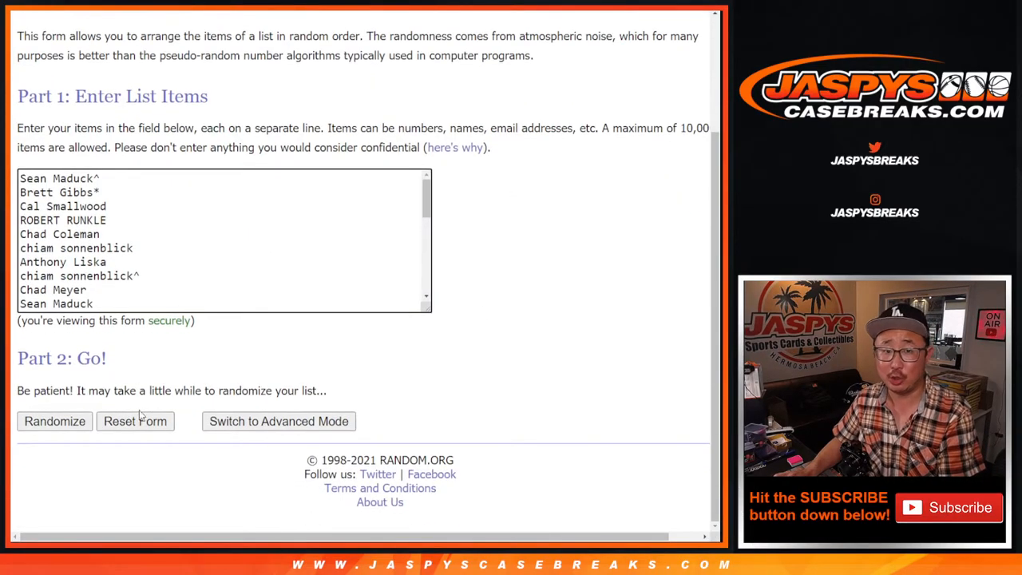
Randomize the list of 30 names five times.
{"action": "left_click", "coordinate": [41, 428]}
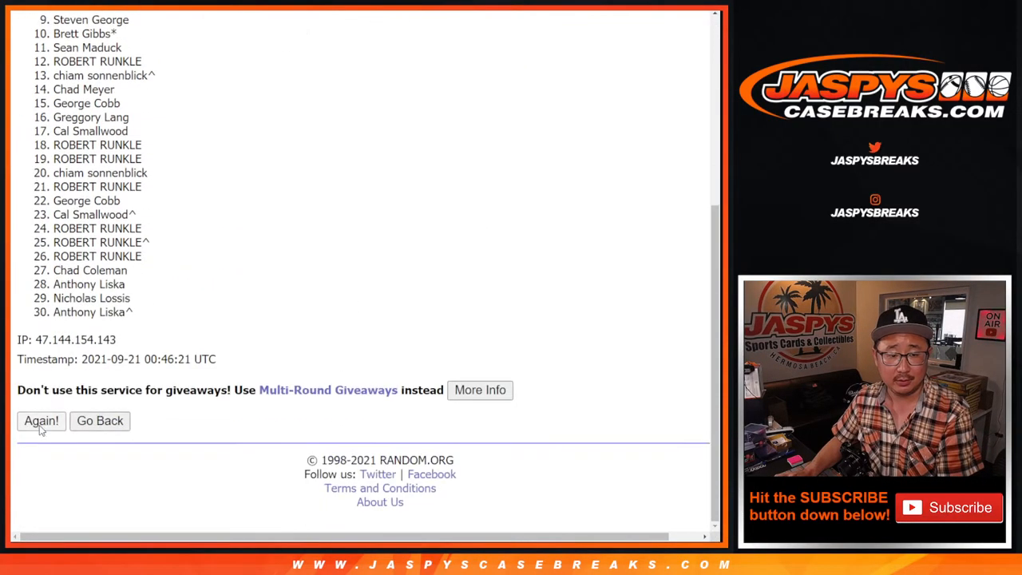
{"action": "left_click", "coordinate": [41, 421]}
{"action": "scroll", "coordinate": [37, 426], "scroll_direction": "down", "scroll_amount": 10}
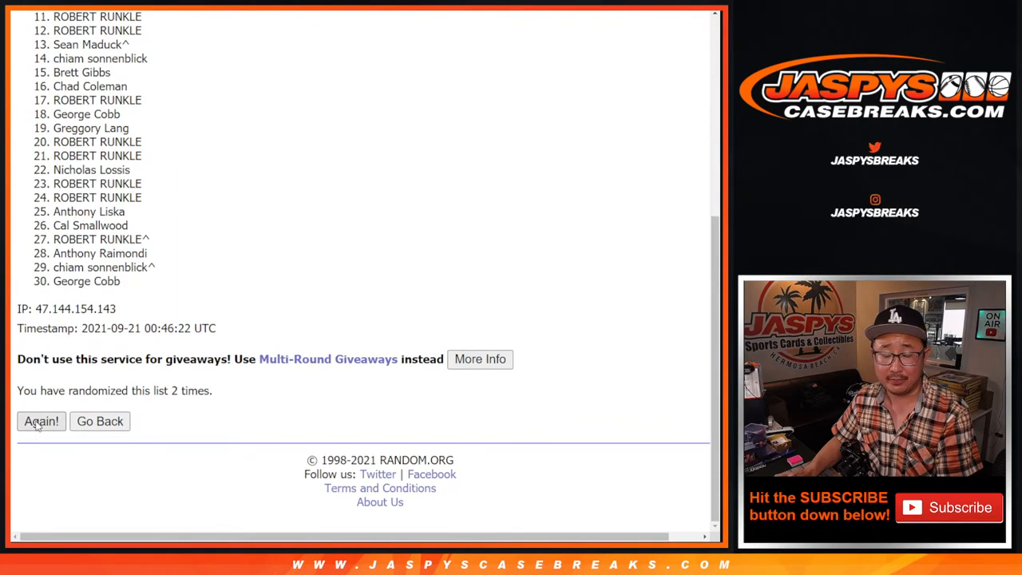
{"action": "left_click", "coordinate": [36, 421]}
{"action": "scroll", "coordinate": [37, 426], "scroll_direction": "down", "scroll_amount": 10}
{"action": "left_click", "coordinate": [37, 422]}
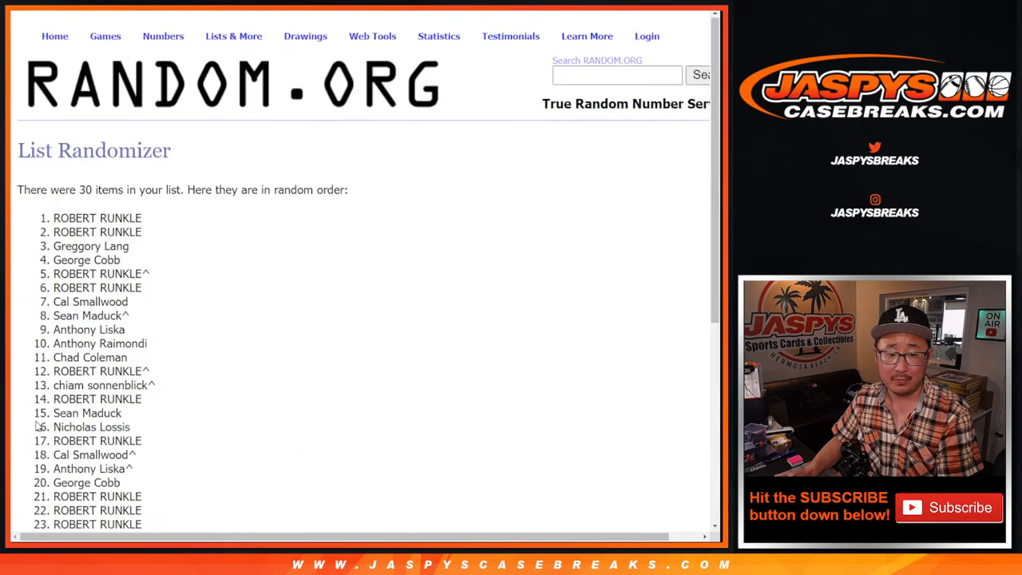
{"action": "scroll", "coordinate": [160, 239], "scroll_direction": "down", "scroll_amount": 10}
{"action": "key", "text": "Return"}
{"action": "scroll", "coordinate": [540, 241], "scroll_direction": "down", "scroll_amount": 10}
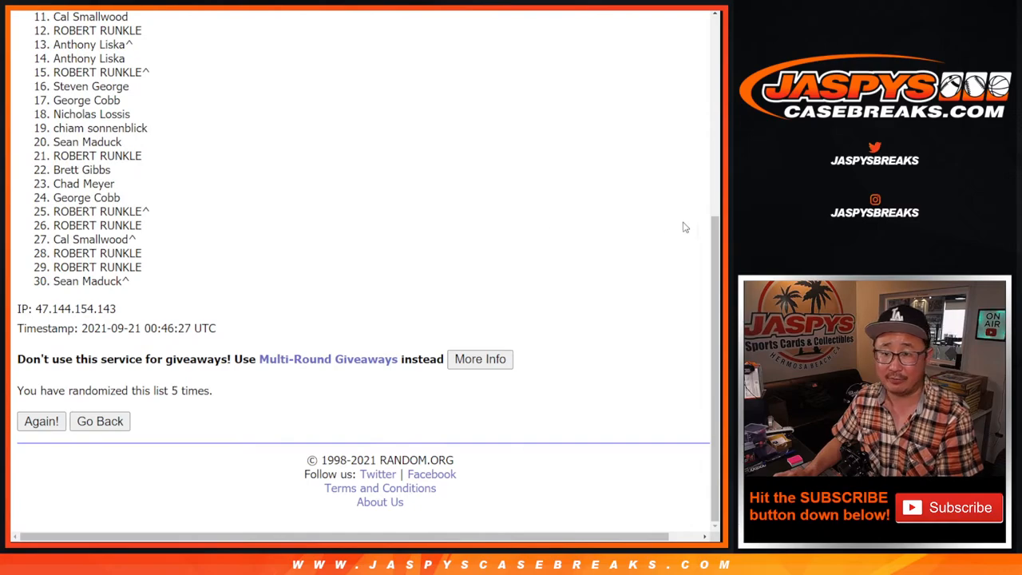
{"action": "scroll", "coordinate": [694, 219], "scroll_direction": "up", "scroll_amount": 2}
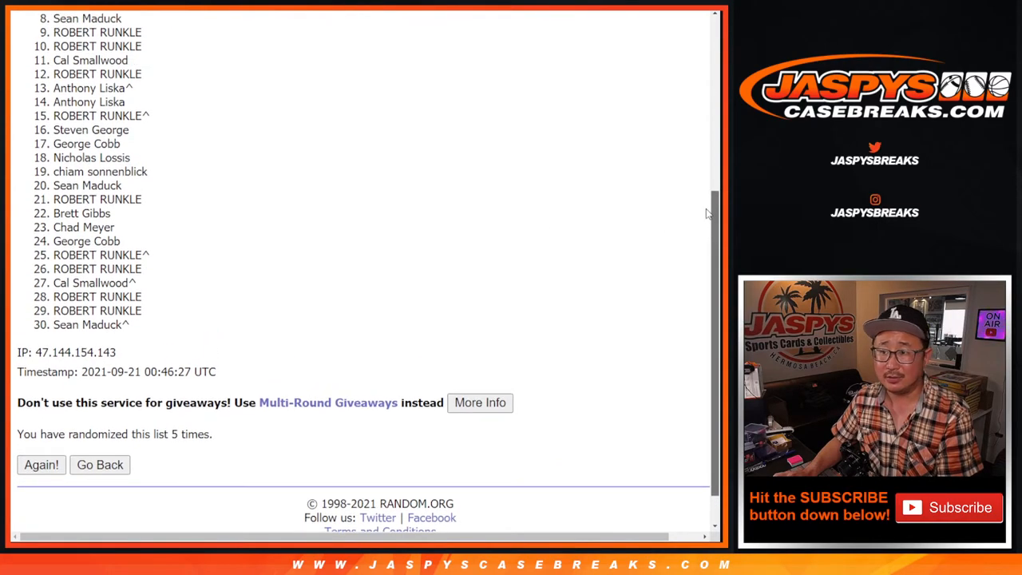
{"action": "left_click_drag", "start_coordinate": [707, 213], "coordinate": [707, 205]}
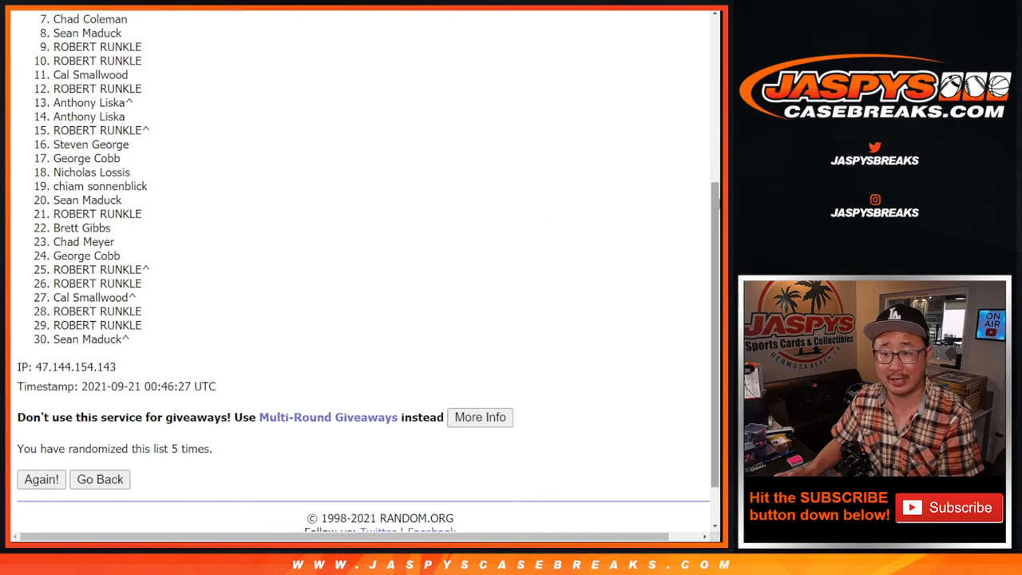
{"action": "left_click_drag", "start_coordinate": [715, 201], "coordinate": [716, 186]}
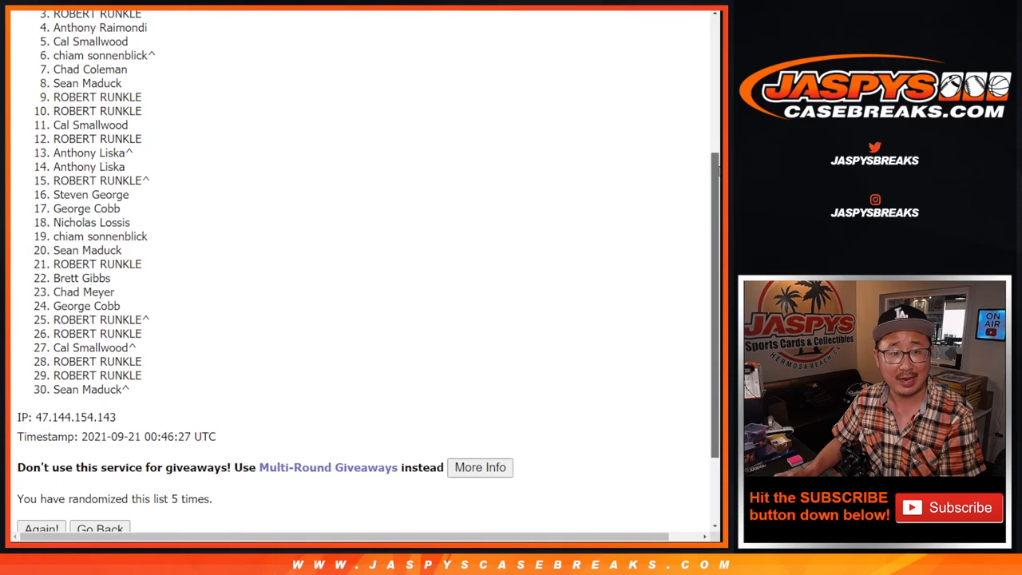
{"action": "left_click_drag", "start_coordinate": [715, 186], "coordinate": [715, 150]}
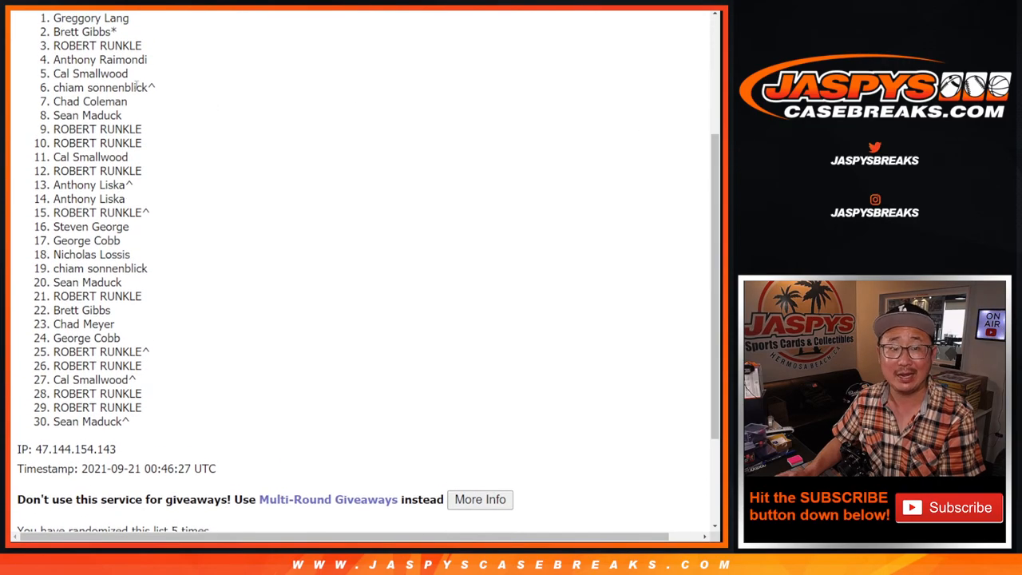
{"action": "left_click_drag", "start_coordinate": [54, 16], "coordinate": [158, 90]}
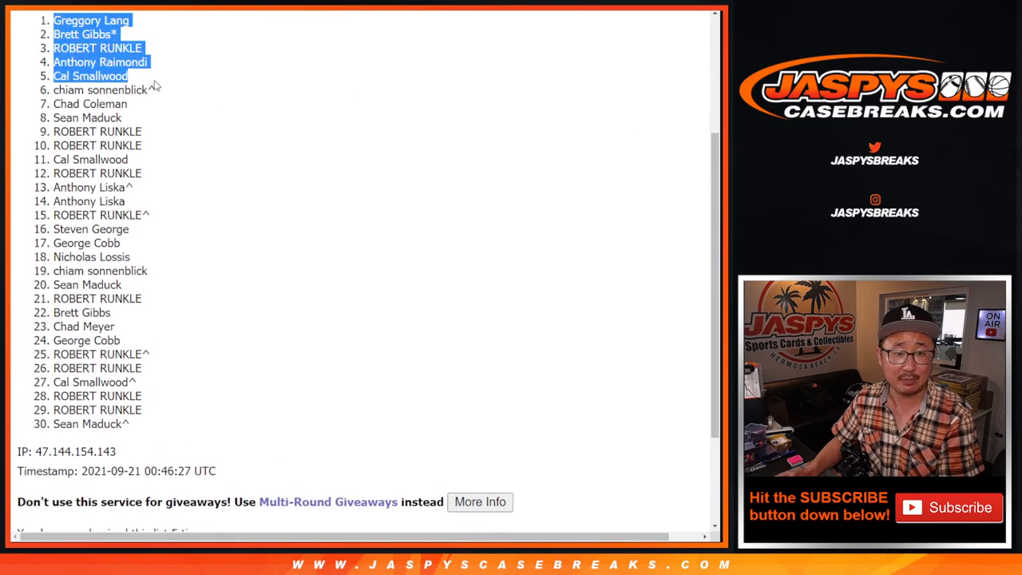